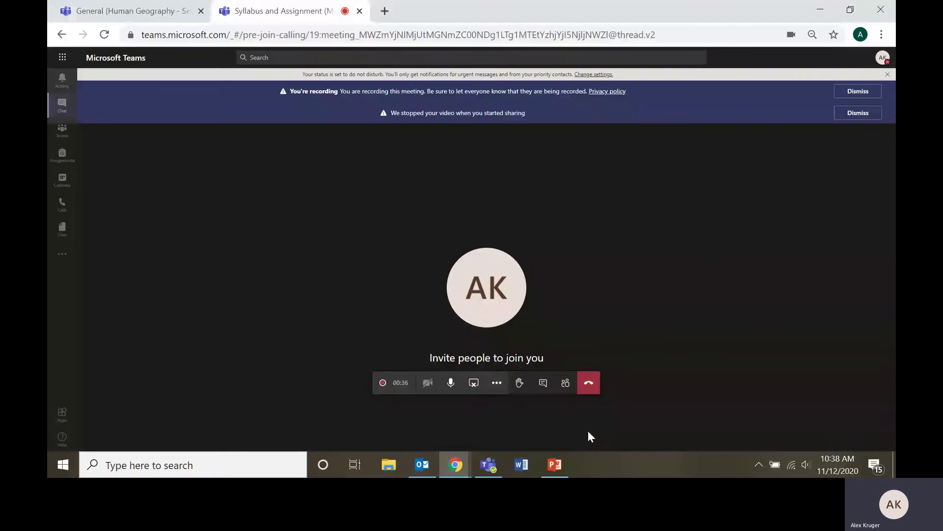
Dismiss the recording and stopped-video banners and close the do-not-disturb notice
click(866, 93)
click(866, 90)
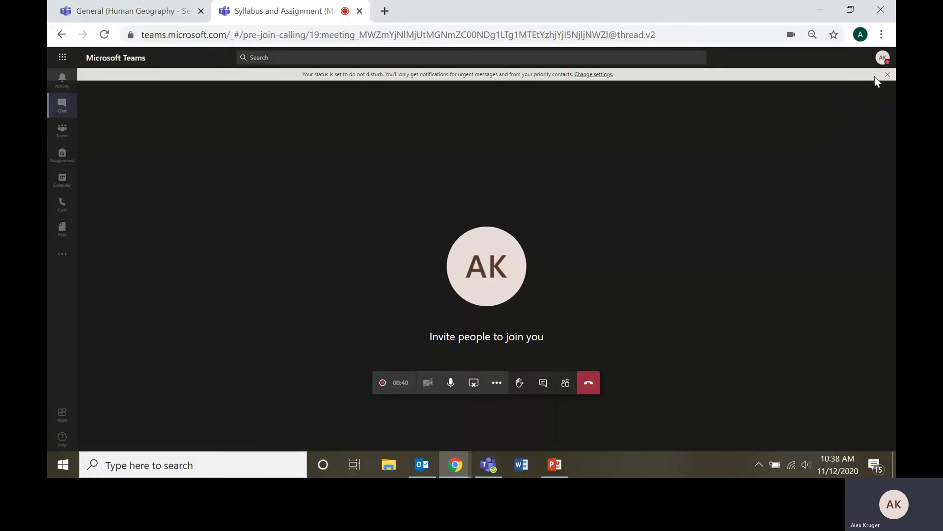
click(887, 75)
click(888, 75)
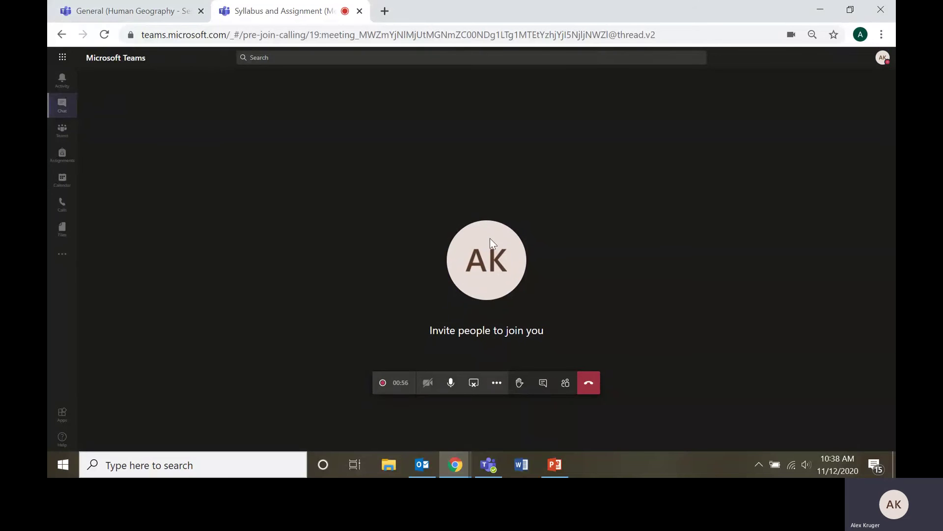
Open the attached PowerPoint presentation of explorer.pptx from the assignment draft without adding resources
click(126, 1)
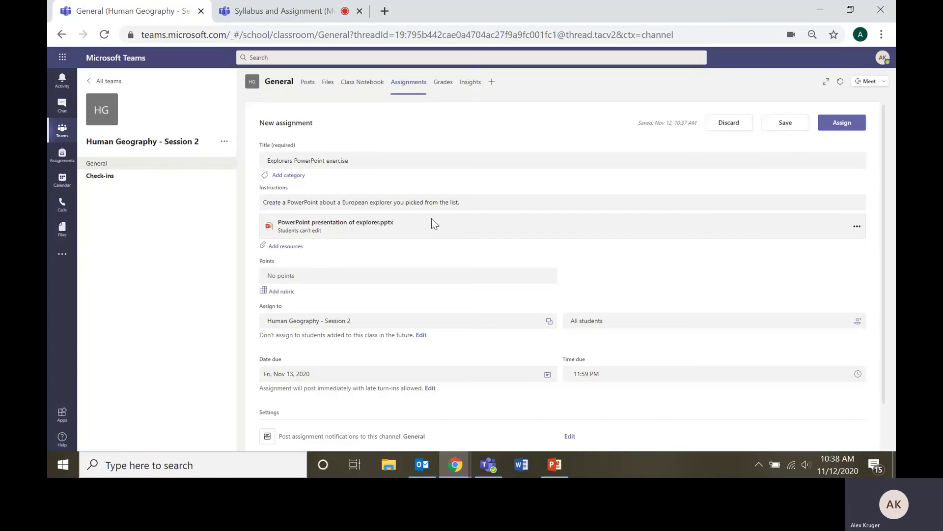
click(286, 246)
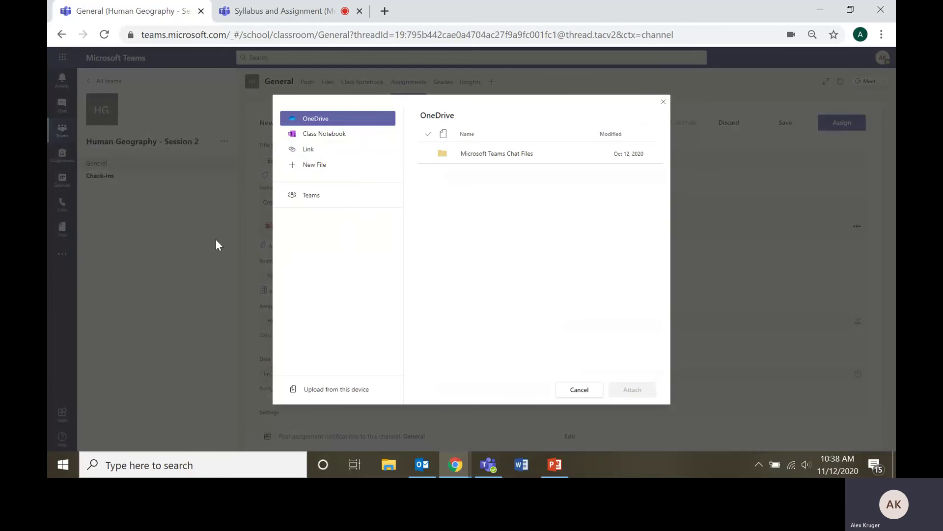
click(586, 391)
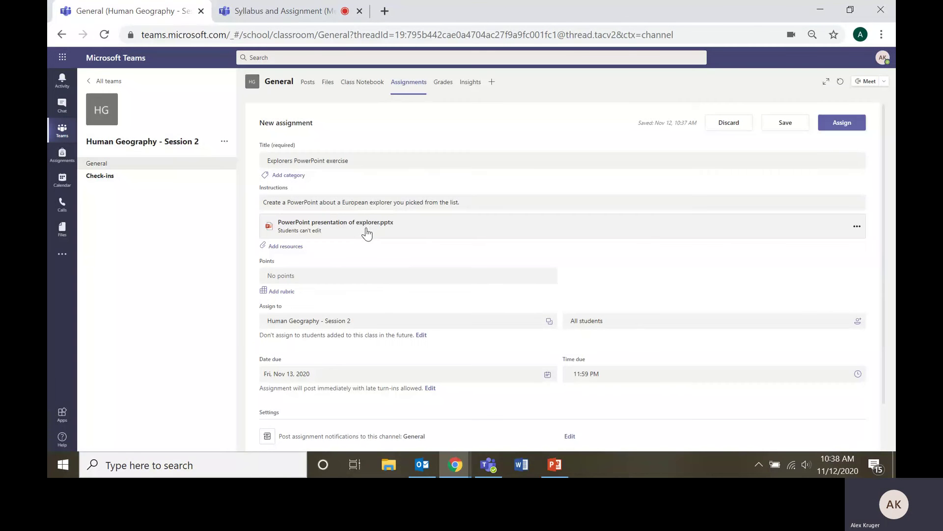
click(367, 231)
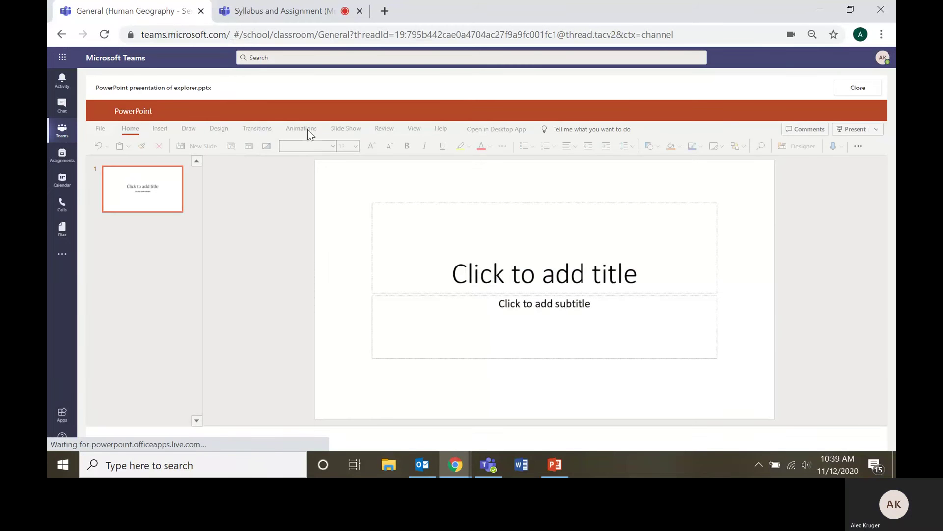
Type 'Explorer's name' as the slide title, leaving the subtitle empty
click(450, 276)
text(Explorre)
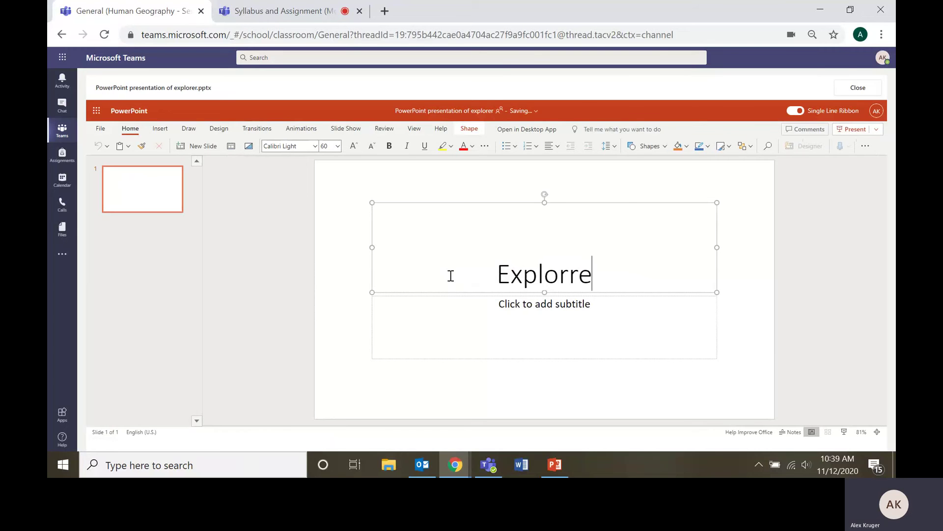
key(BackSpace)
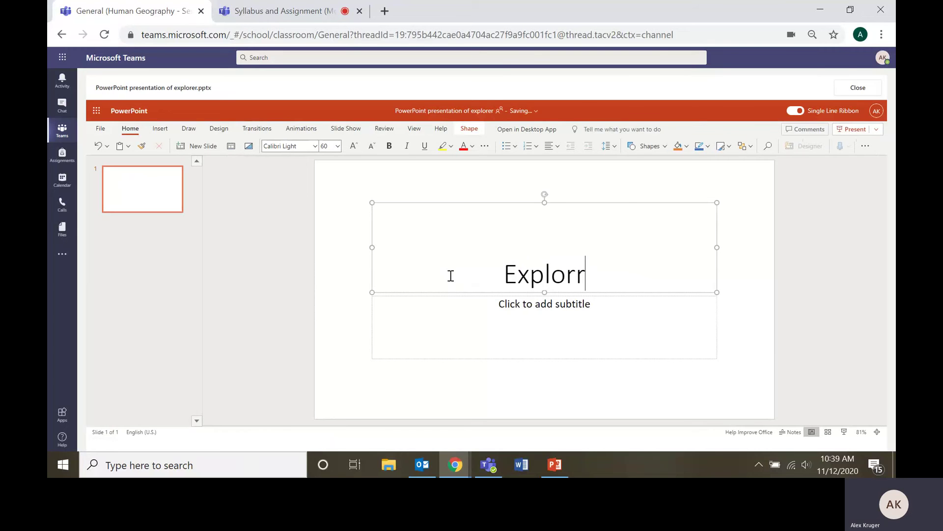
text(er's name)
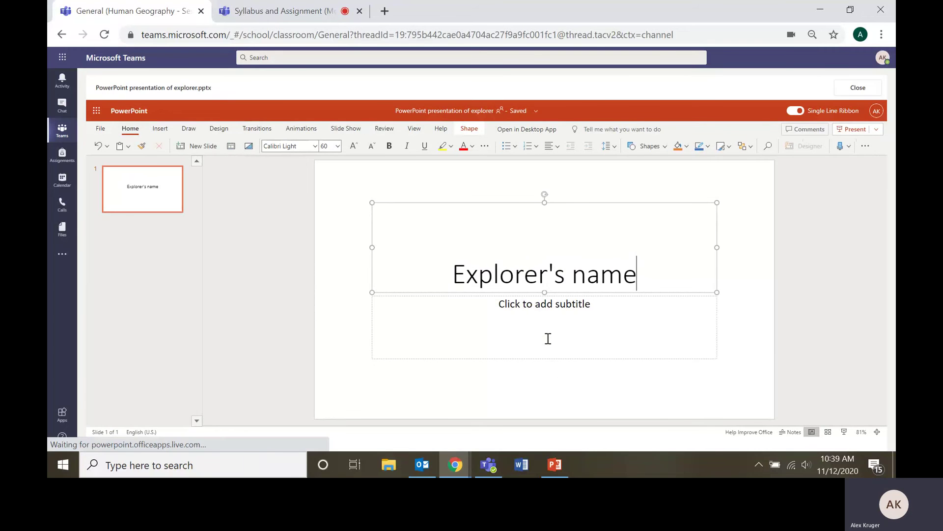
click(531, 324)
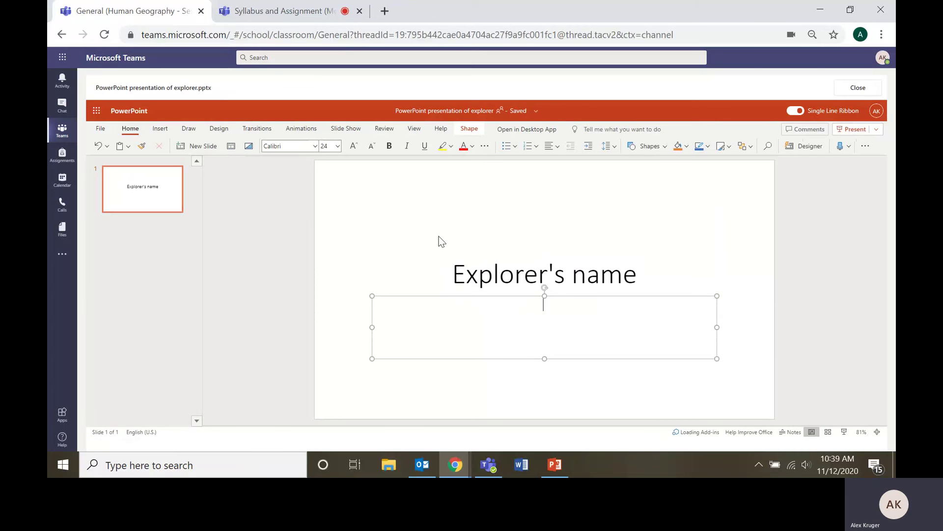
click(385, 211)
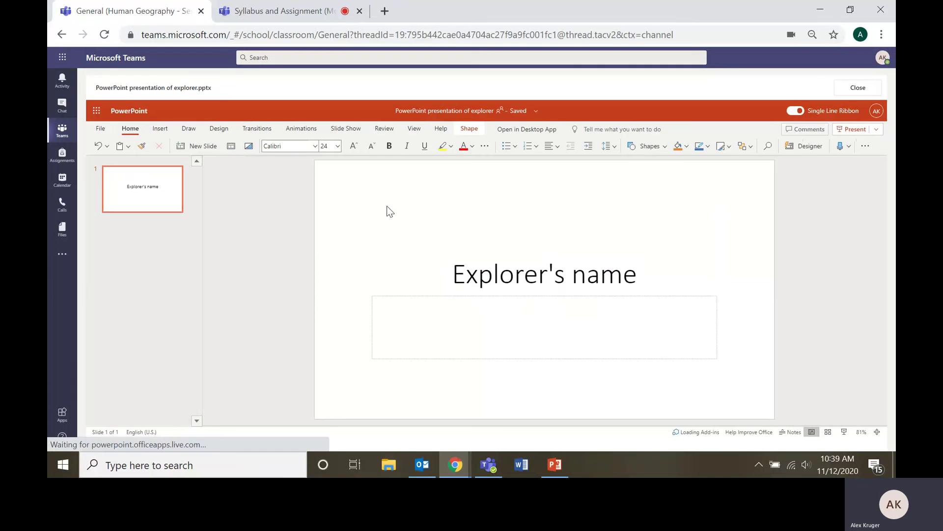
Browse Bing pictures via Insert > Pictures, then close Online Pictures without inserting anything
click(159, 129)
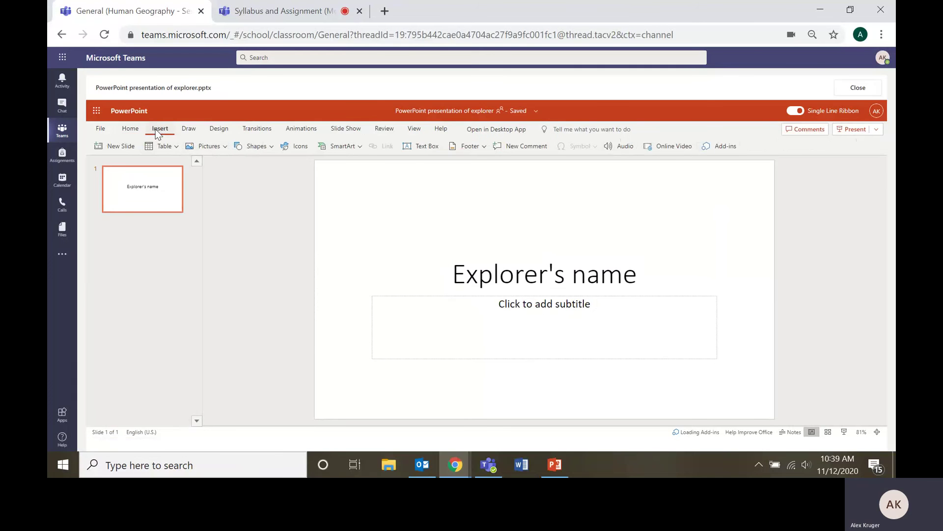
click(212, 150)
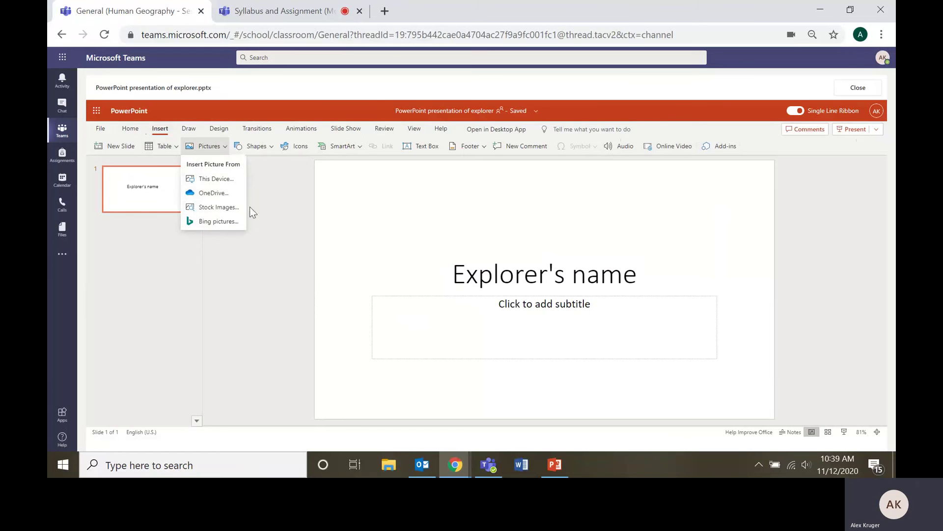
click(215, 222)
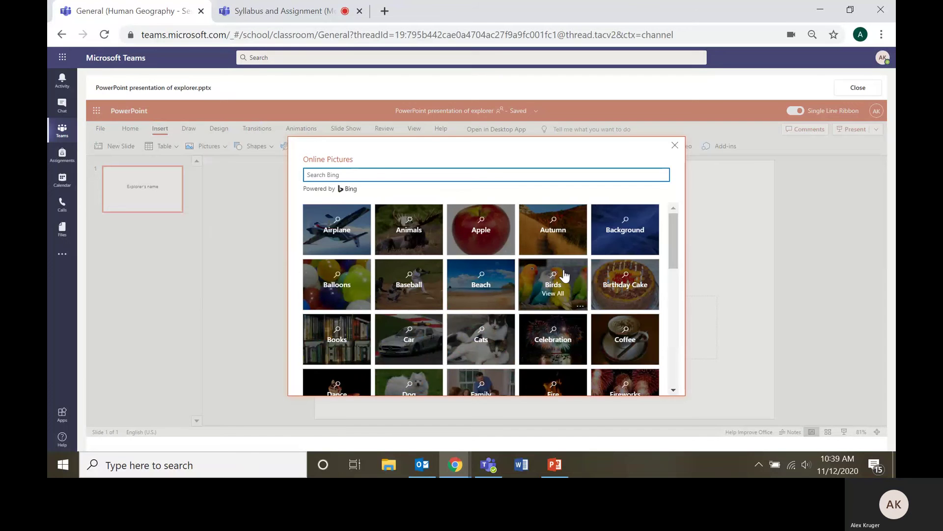
click(675, 145)
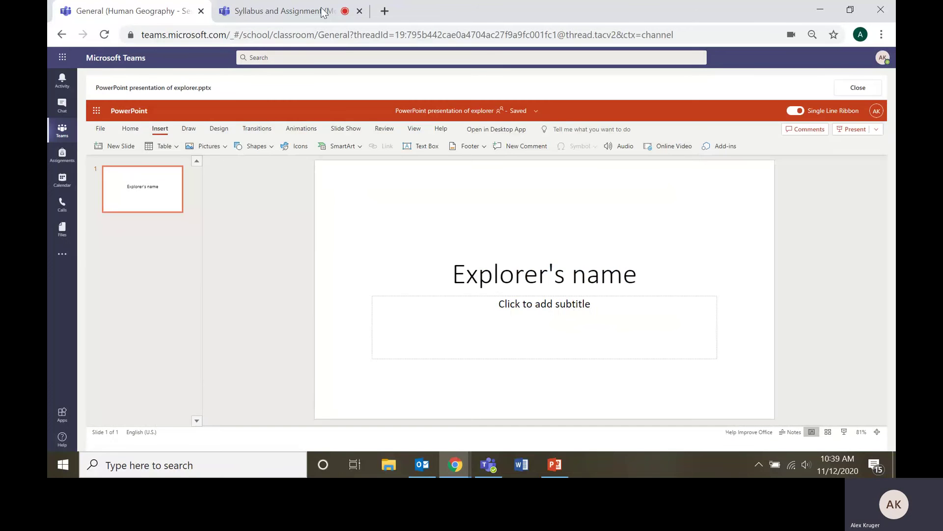
Search Google for 'european explorers' in a new tab
click(384, 12)
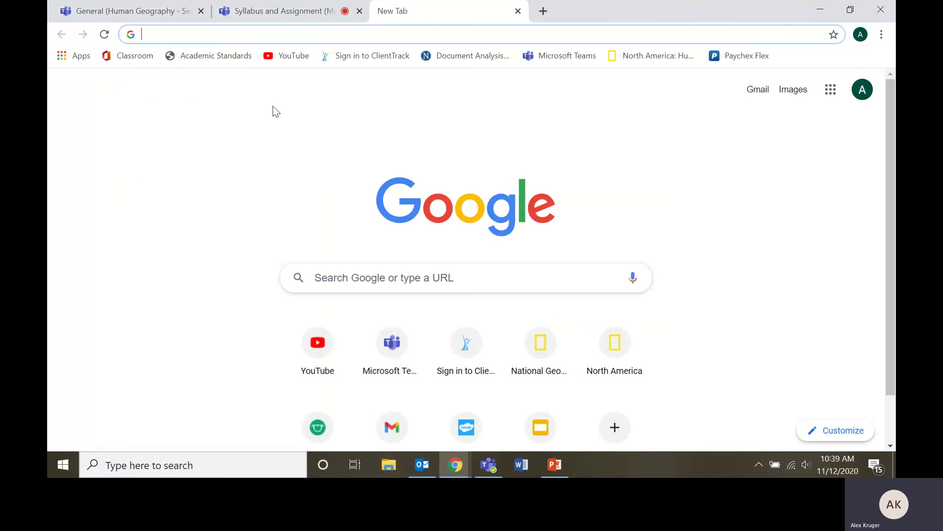
text(eurpo)
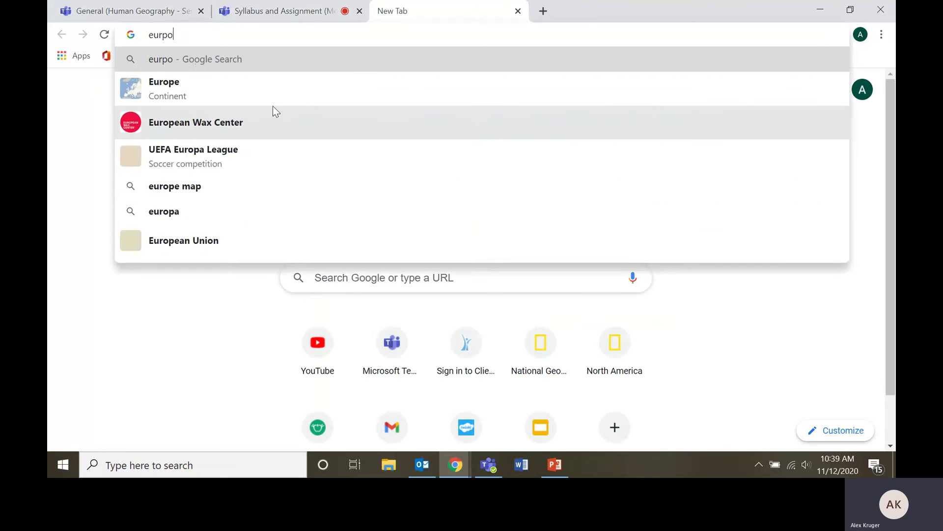
text(en)
key(BackSpace)
key(BackSpace)
key(BackSpace)
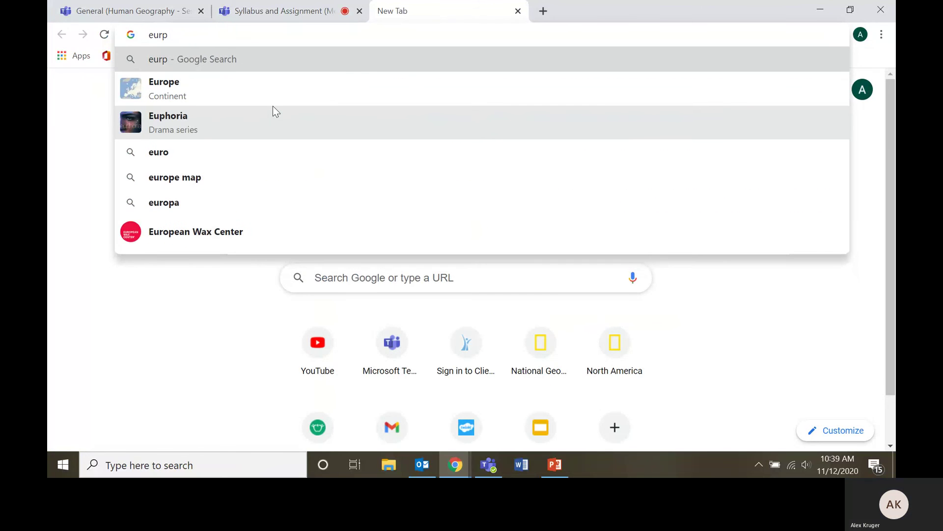
text(oea)
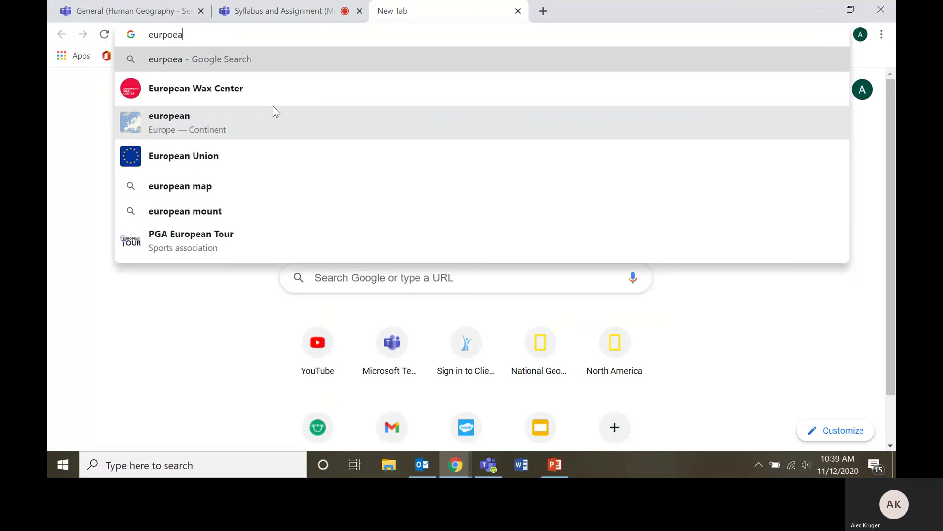
key(BackSpace)
key(BackSpace)
key(BackSpace)
key(BackSpace)
text(opea)
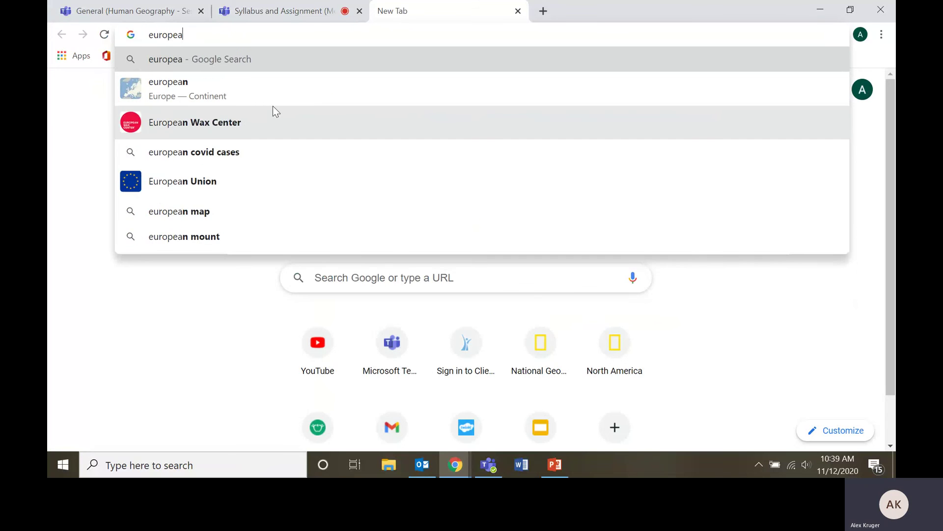
text(n explorers)
key(Return)
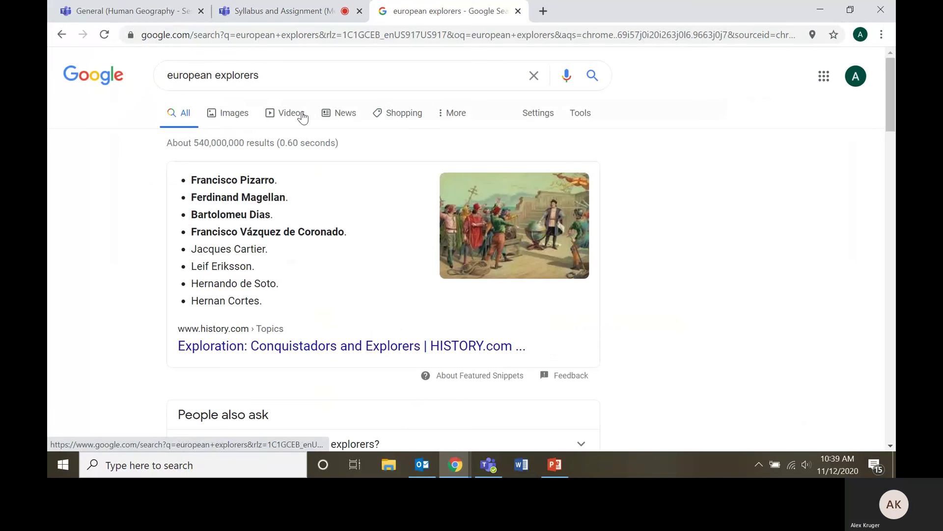
Switch to image results and copy the ruff-collared explorer portrait
click(218, 123)
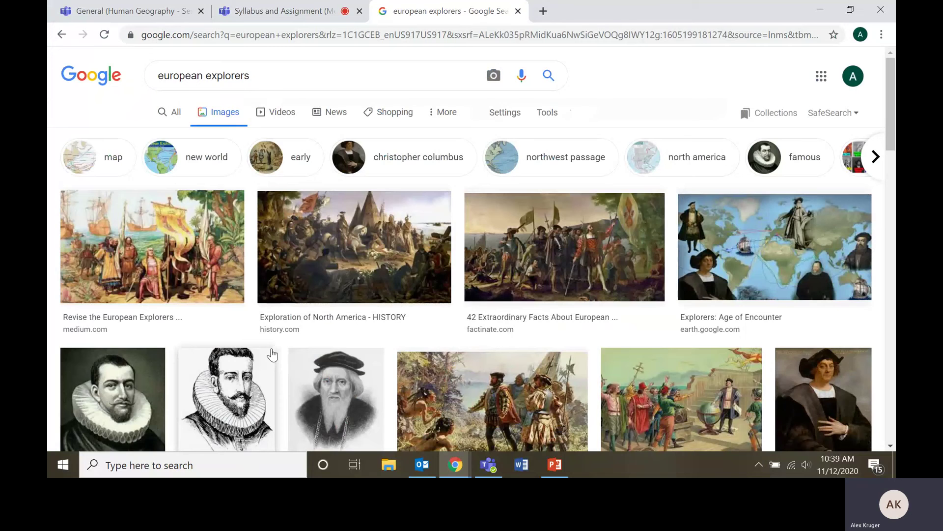
scroll(273, 355, down, 5)
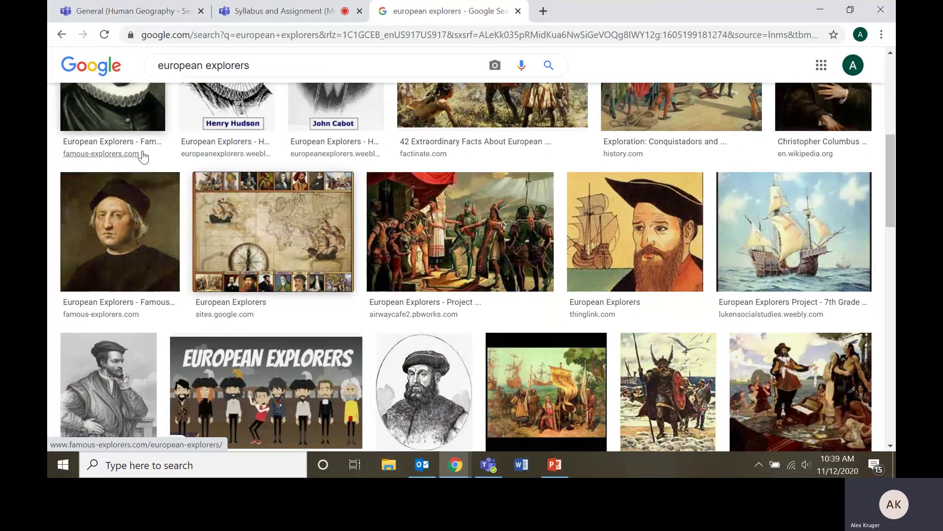
click(131, 113)
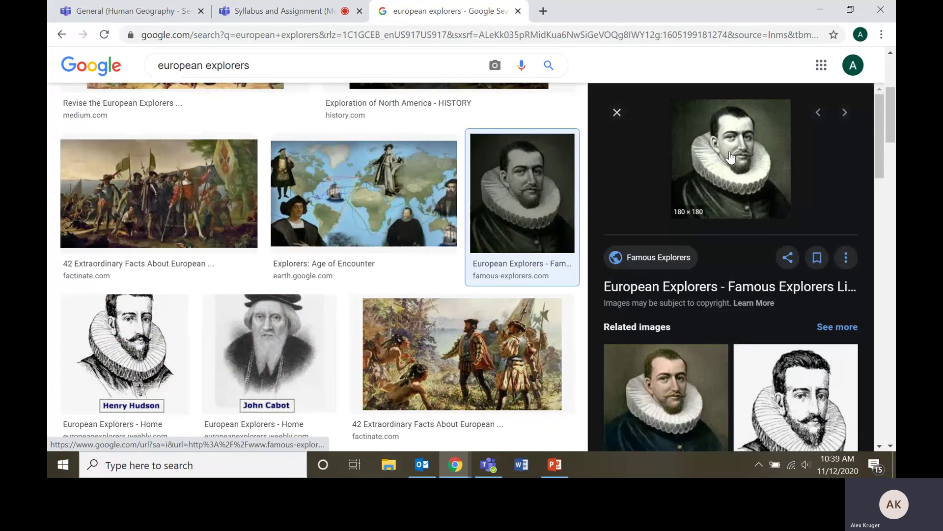
right_click(700, 151)
click(737, 288)
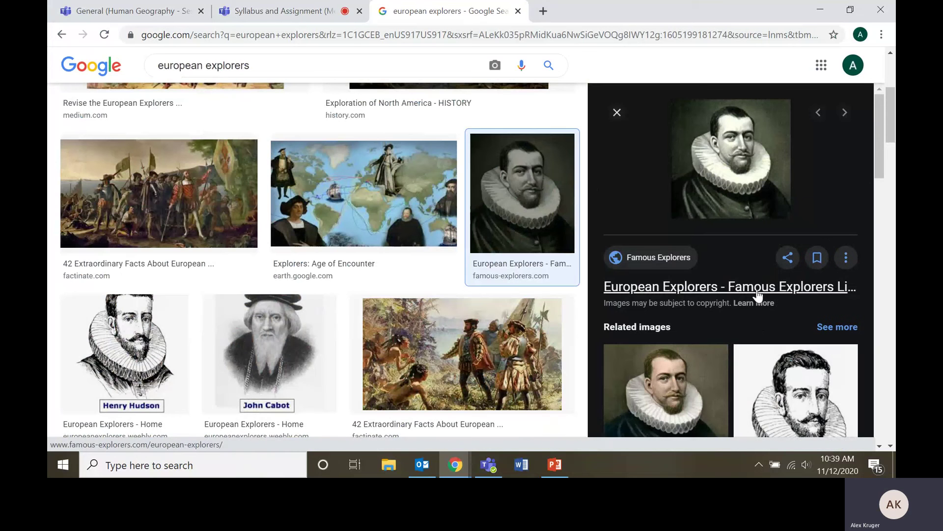
right_click(727, 180)
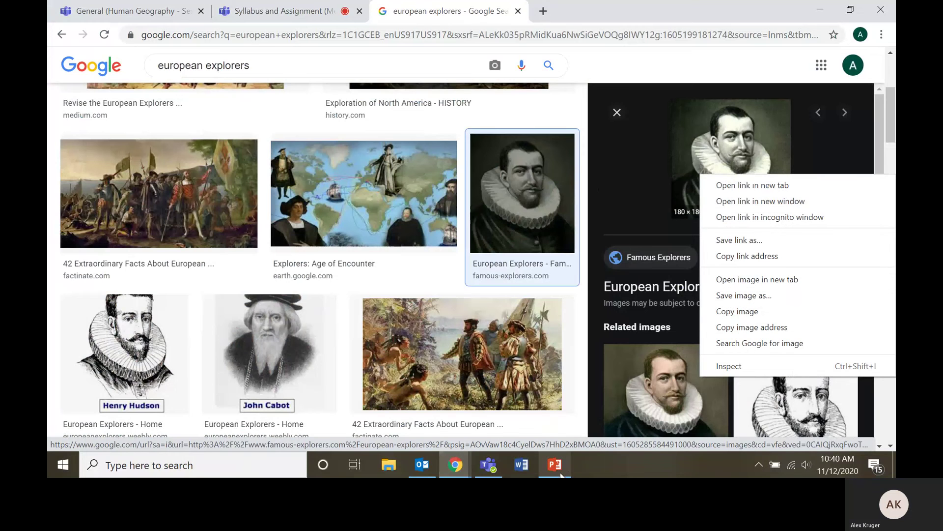
Paste the copied explorer portrait onto the title slide
click(138, 11)
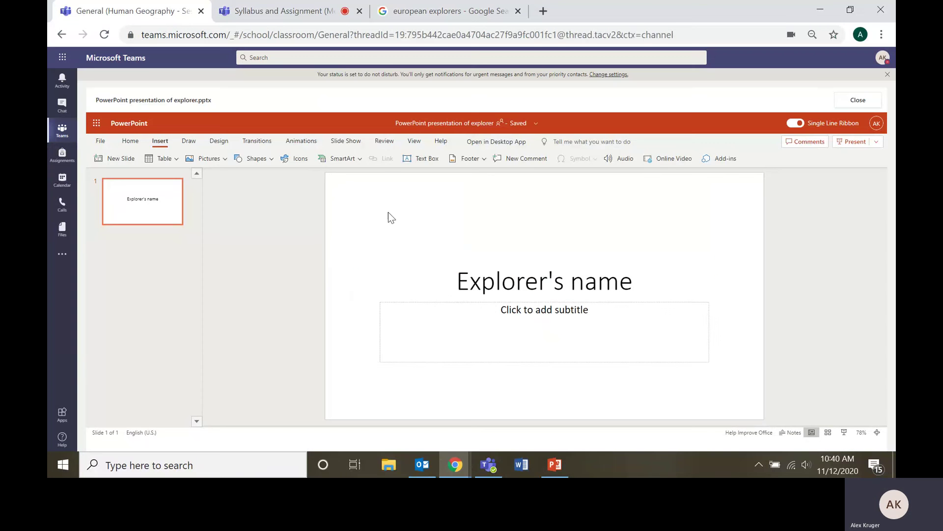
right_click(445, 294)
click(463, 303)
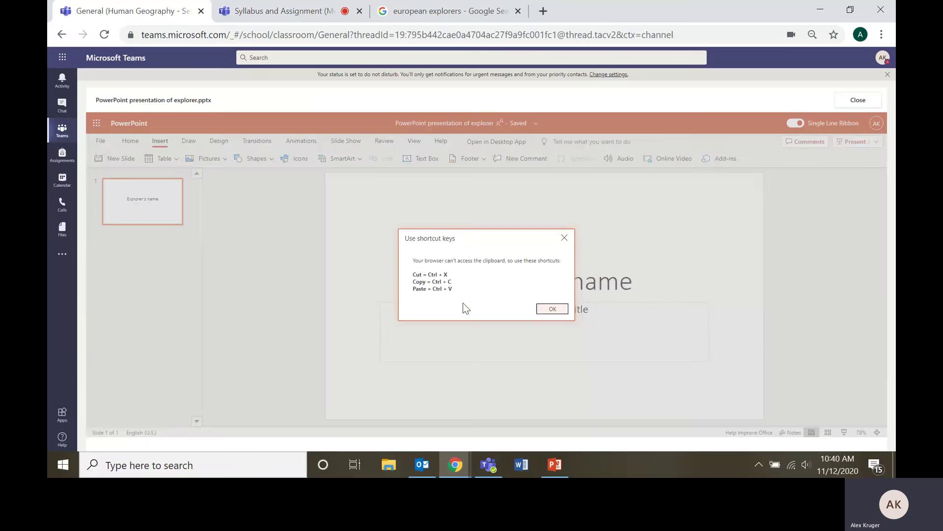
click(555, 309)
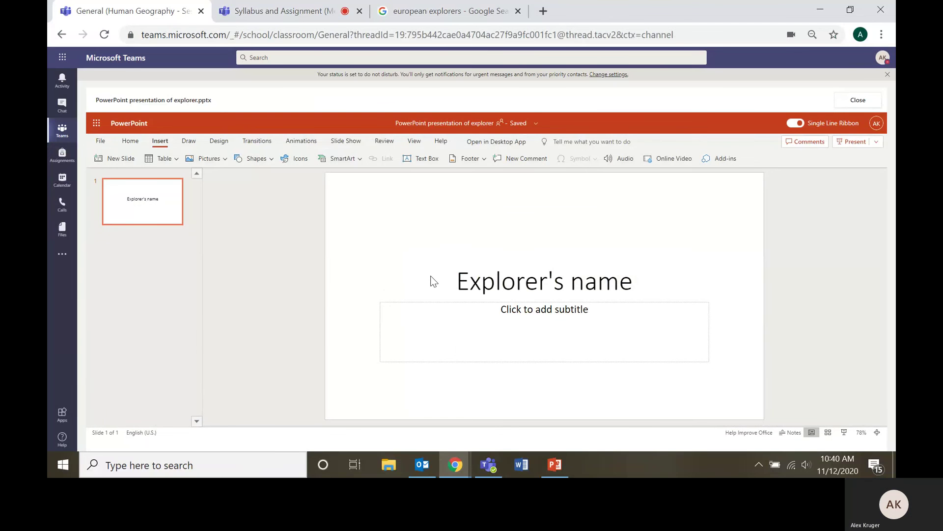
key(ctrl+v)
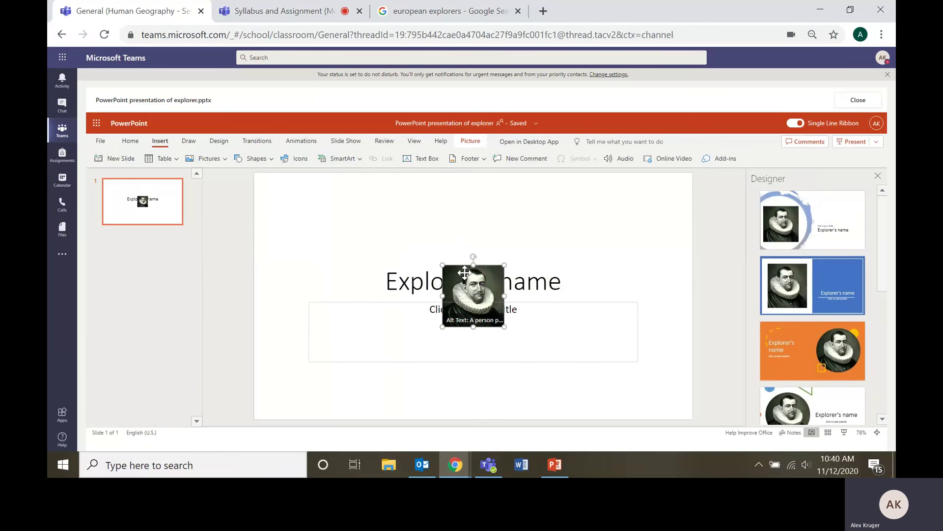
drag(465, 272, 600, 228)
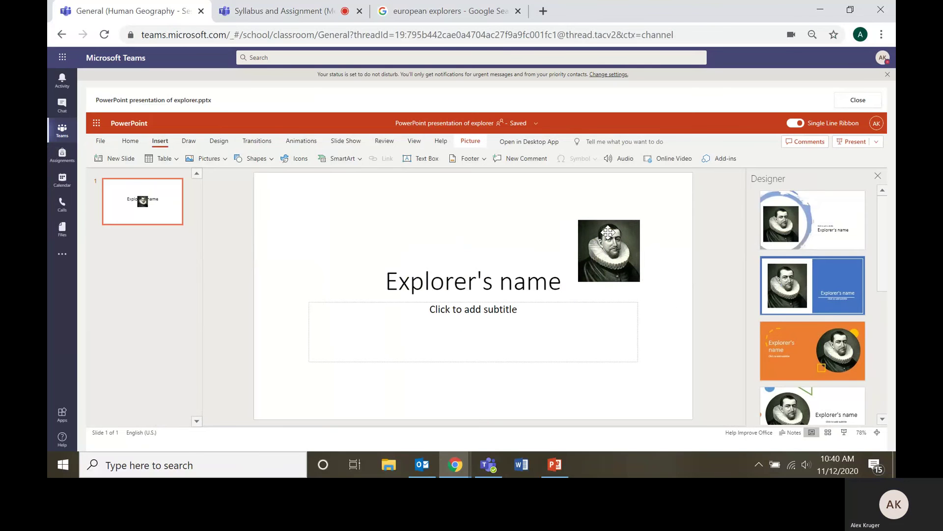
right_click(388, 243)
click(408, 251)
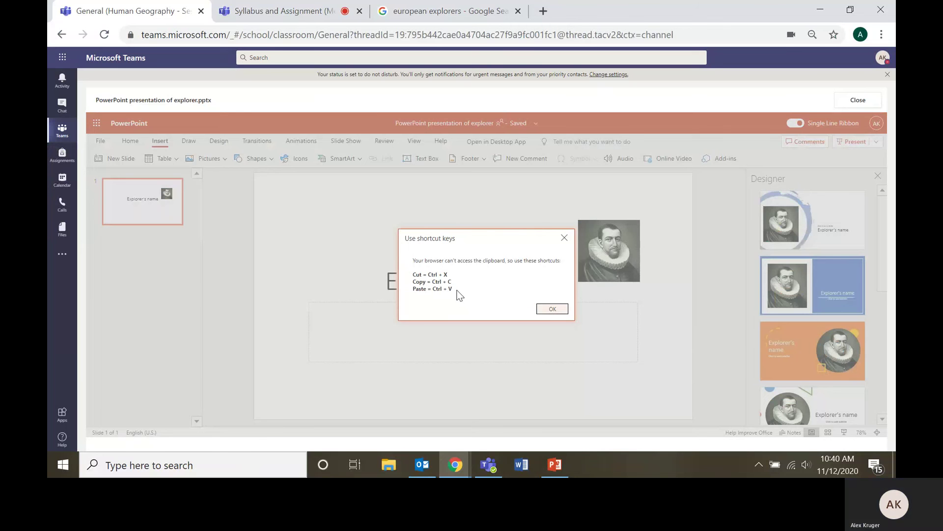
click(554, 308)
Enlarge the portrait, raise the Explorer's name title, and place the portrait beneath it
drag(578, 281, 508, 350)
drag(575, 300, 618, 367)
click(526, 283)
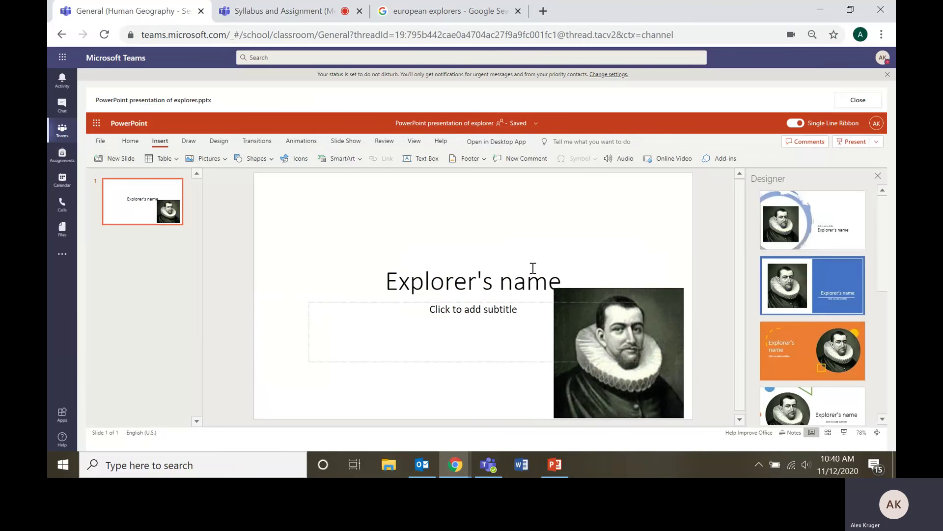
drag(496, 212, 493, 185)
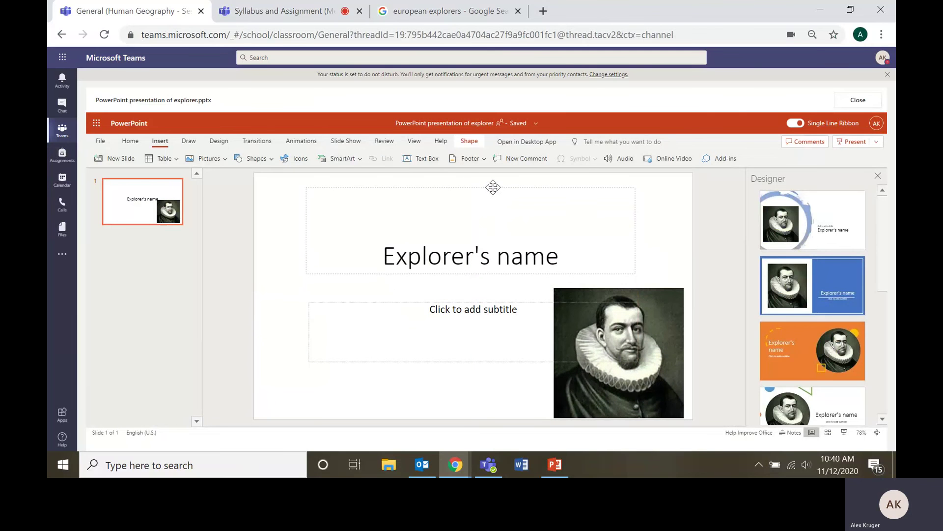
drag(668, 333, 528, 308)
Cut the empty subtitle placeholder, nudge the portrait, and bring up the New Slide layouts
click(580, 303)
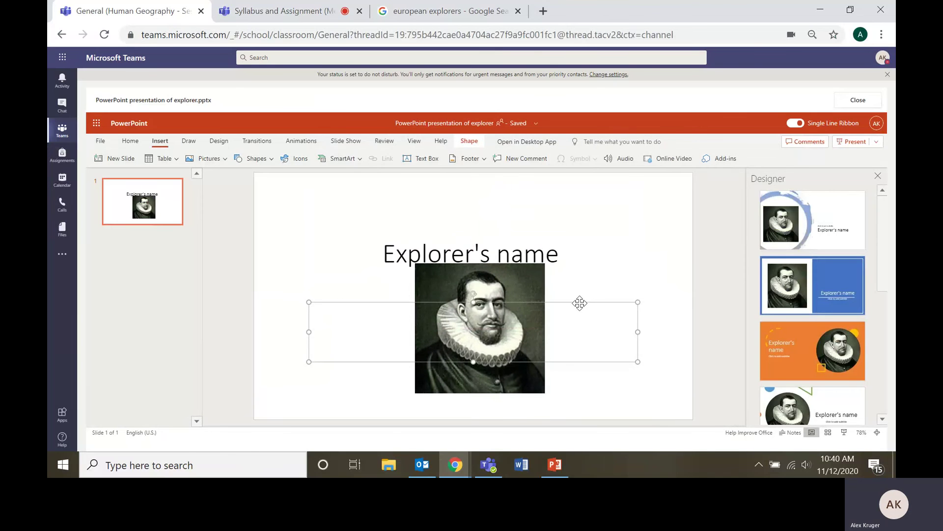
right_click(580, 303)
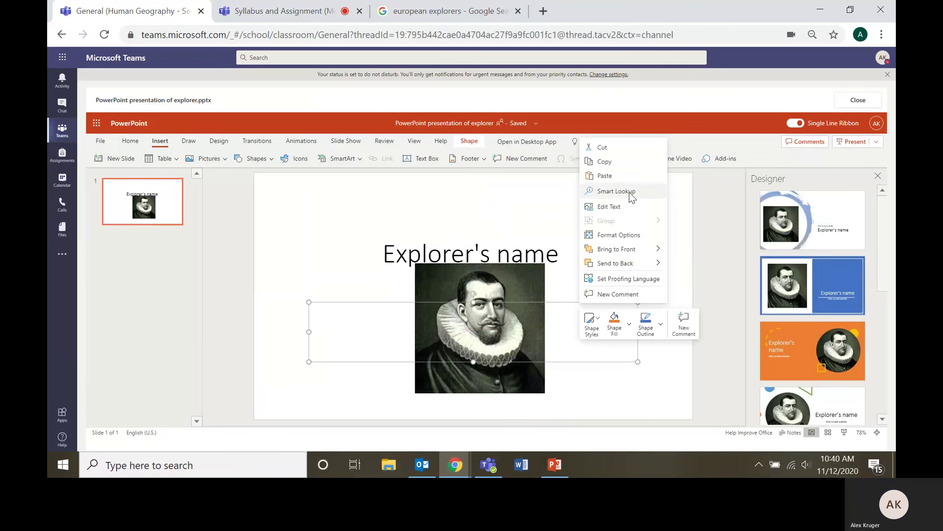
click(622, 145)
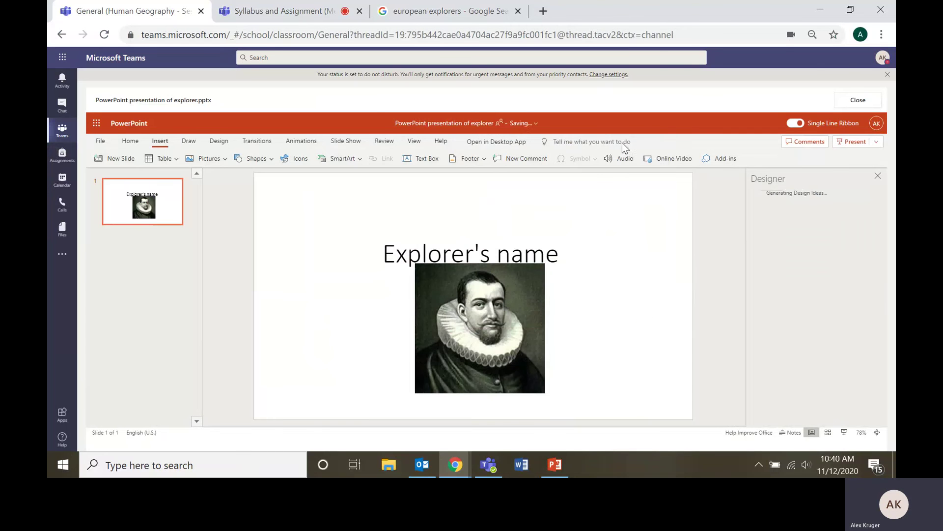
drag(457, 318, 453, 327)
click(316, 301)
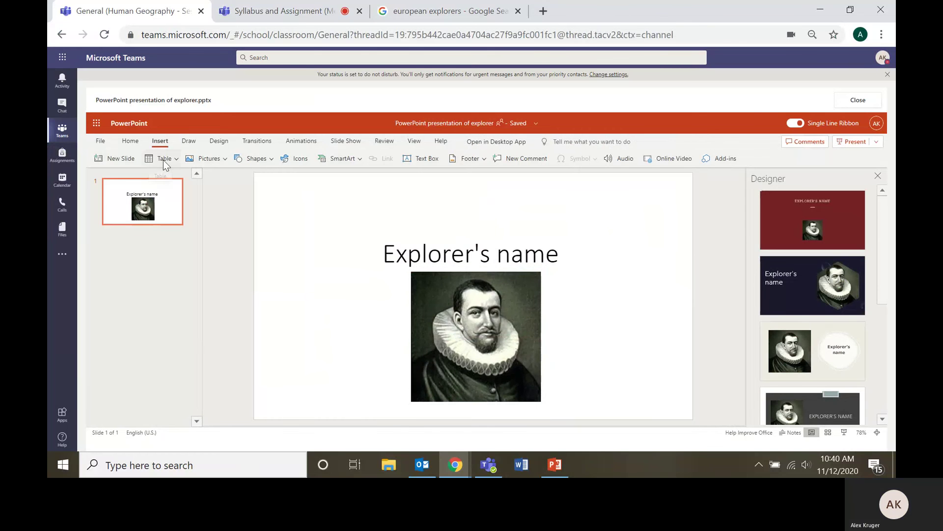
click(124, 165)
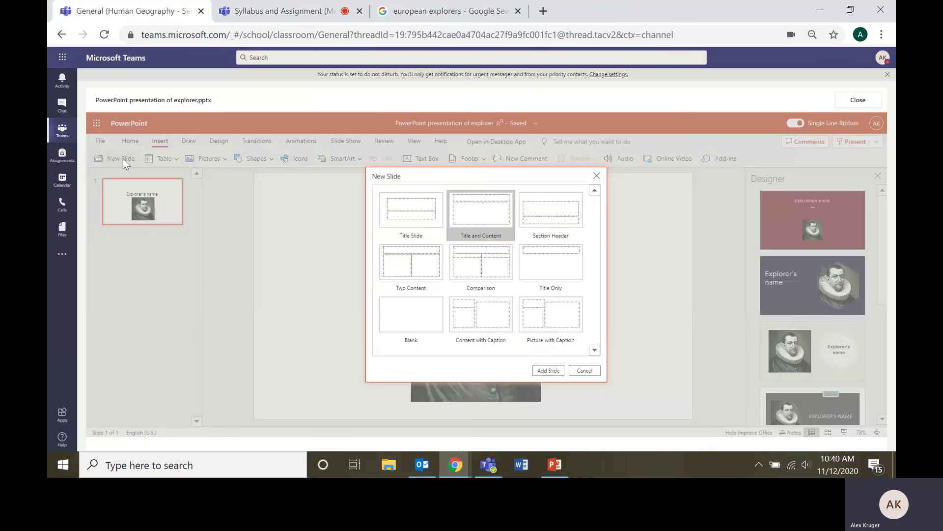
Add a Title and Content slide and apply the dark green theme to both slides
click(552, 370)
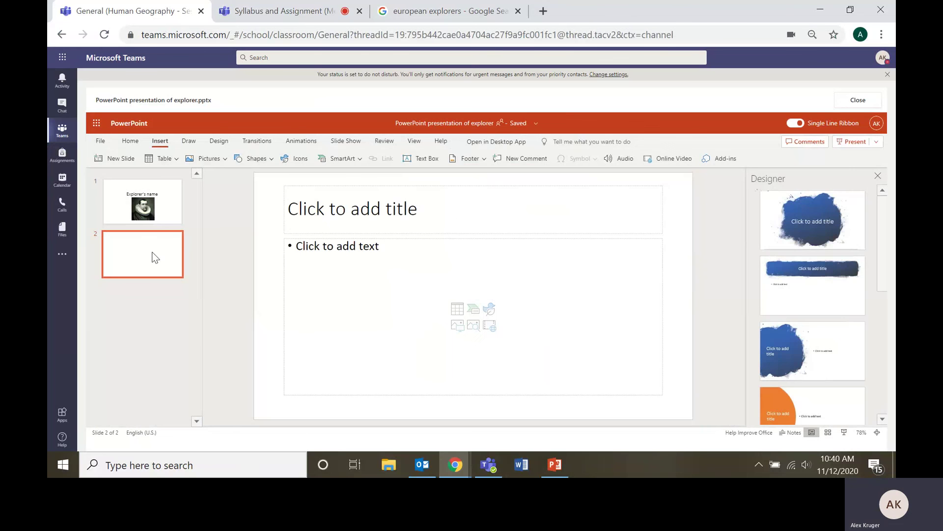
click(212, 142)
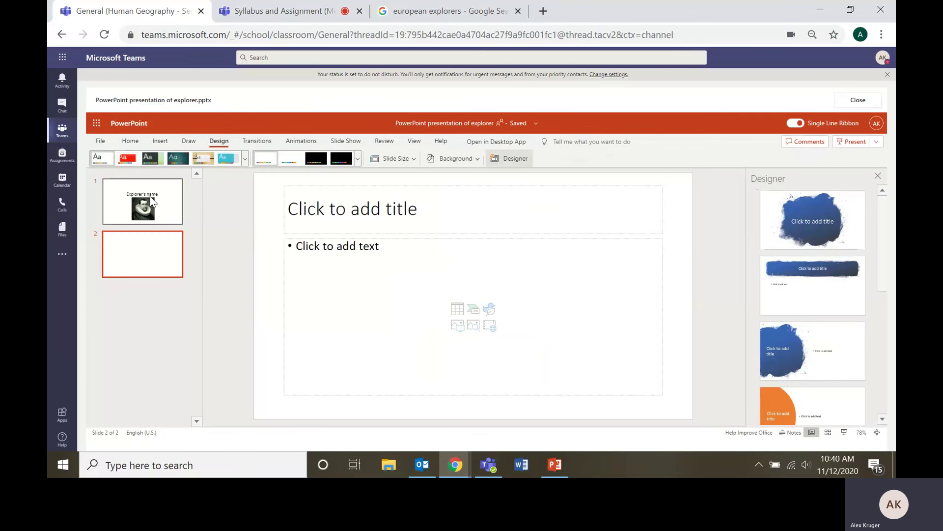
ctrl+click(175, 201)
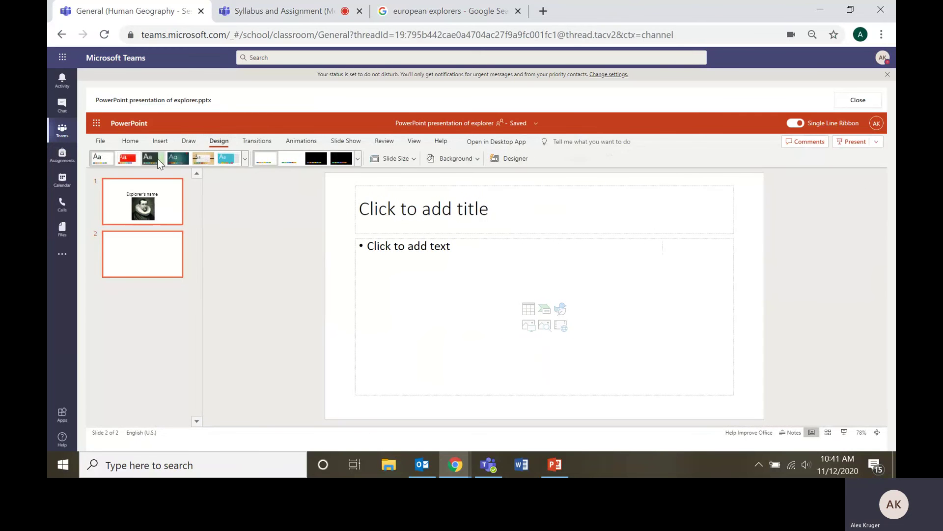
click(149, 159)
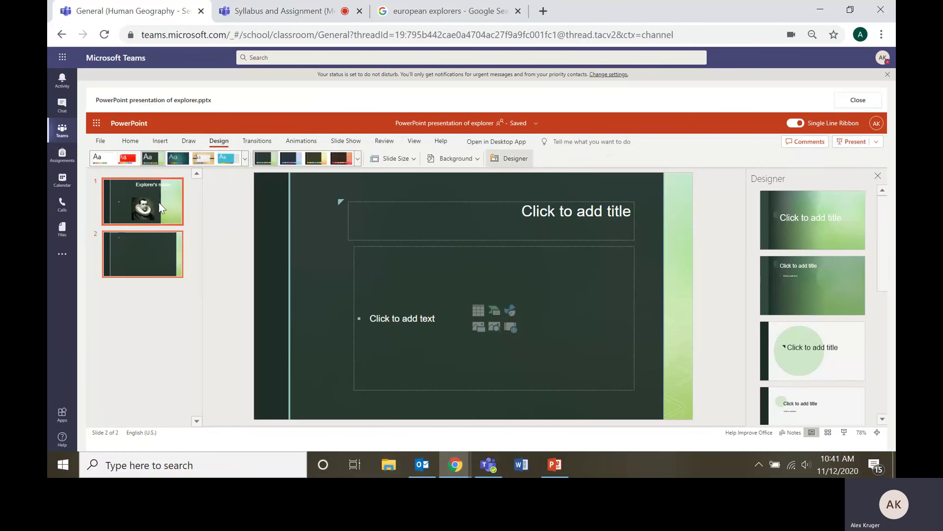
Shift slide 1's Explorer's name title to the left
click(157, 205)
click(522, 216)
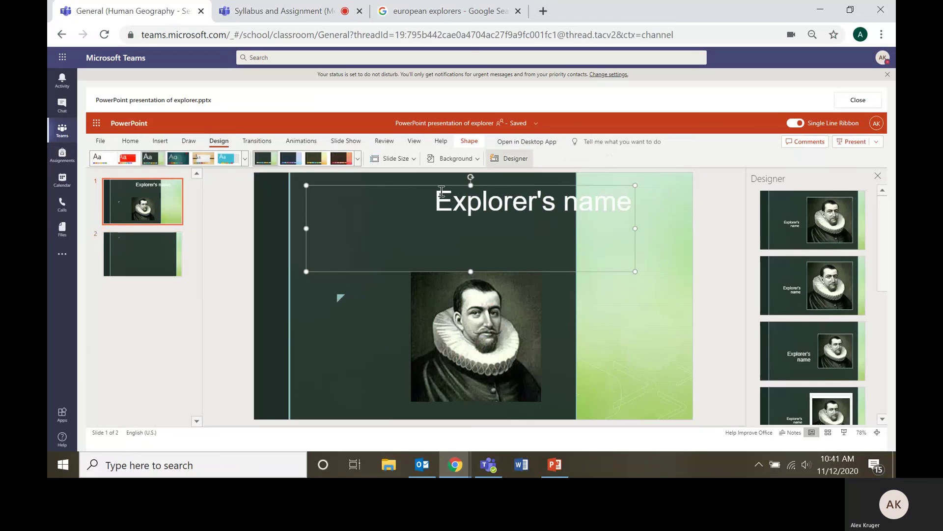
drag(440, 185, 383, 187)
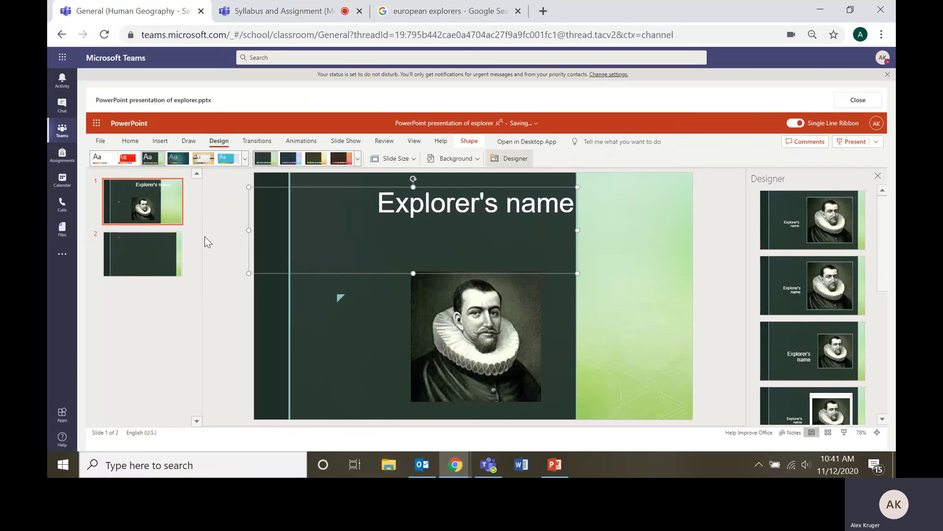
Type '(explorer's name) explored Cuba' into slide 2's title placeholder
click(127, 252)
click(455, 246)
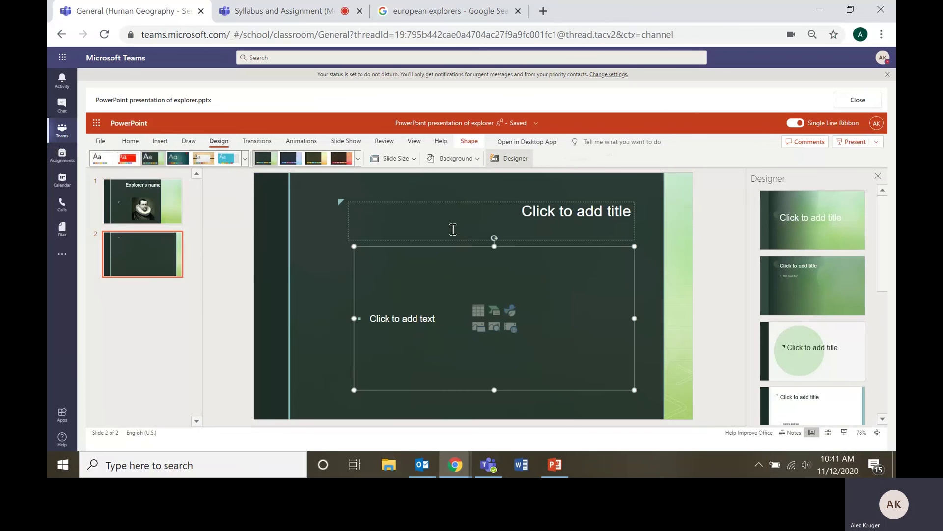
click(453, 229)
text(My)
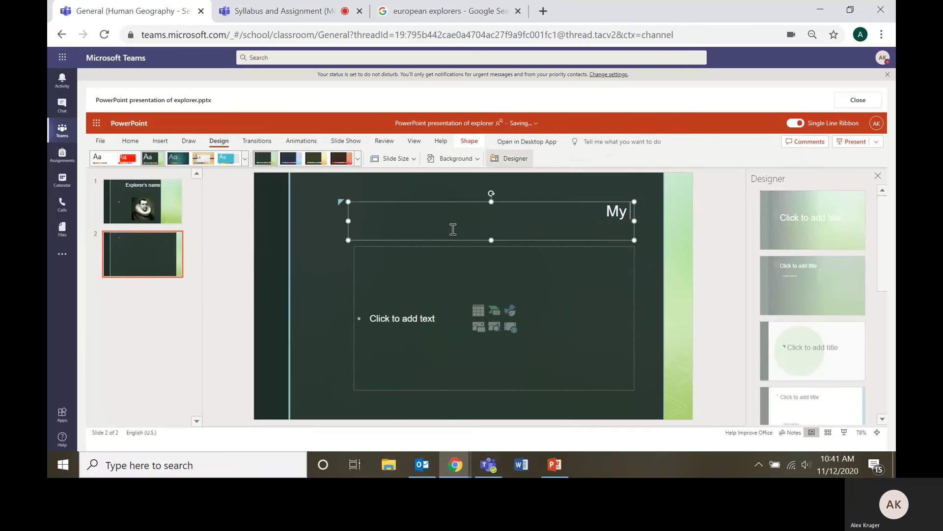
key(BackSpace)
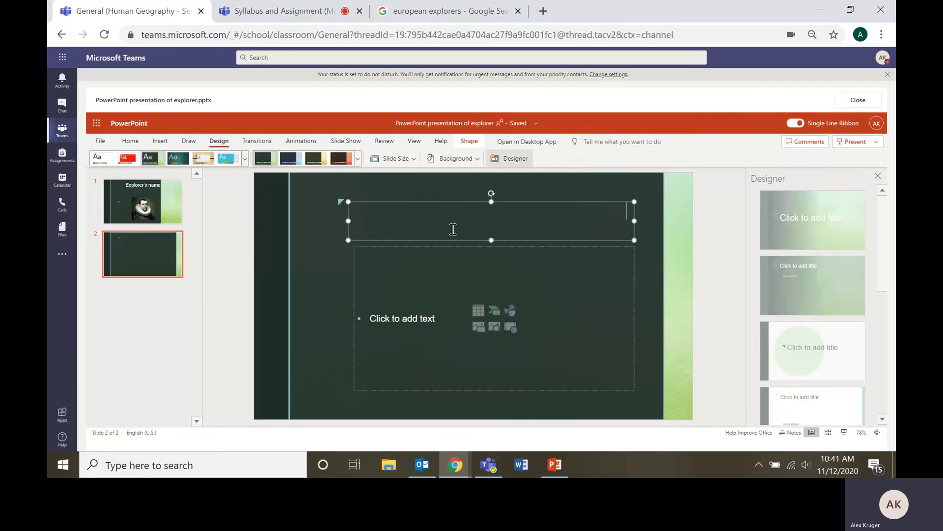
text((explorer's nam)
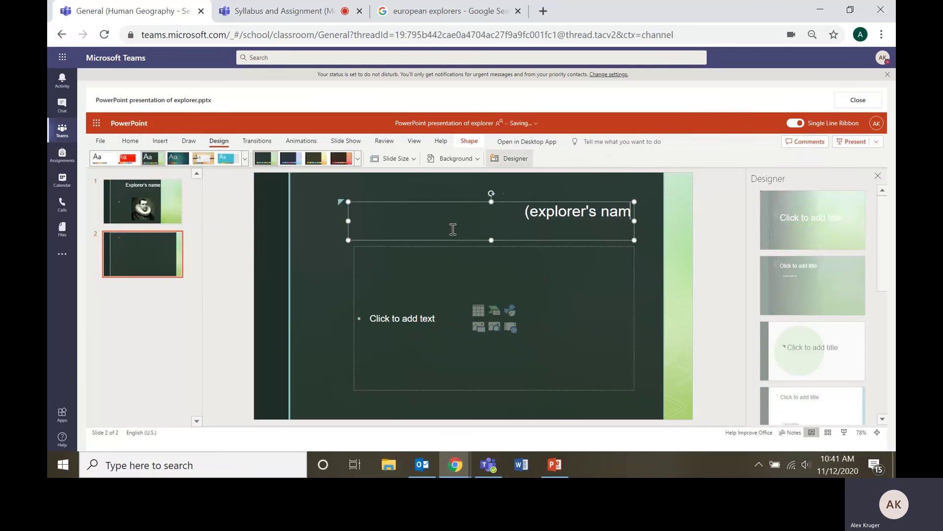
text(e))
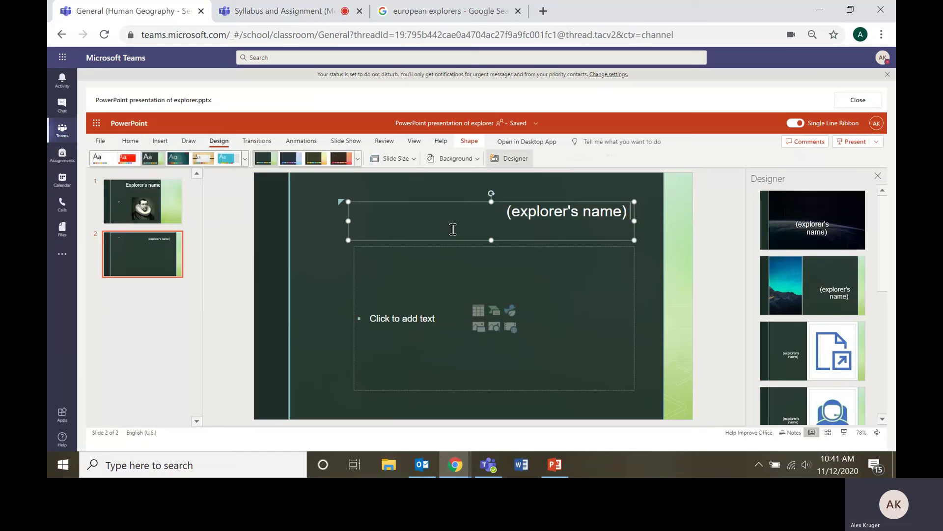
text(explor)
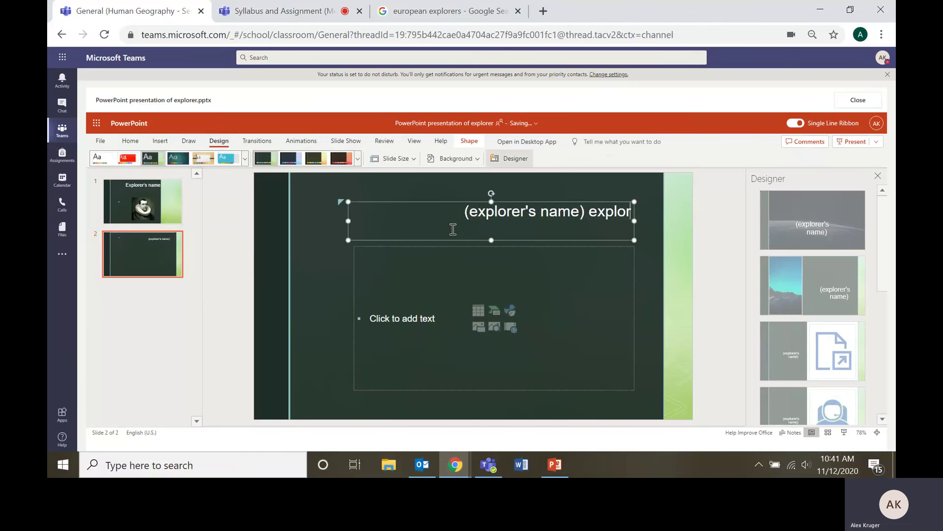
text(ed Cuba)
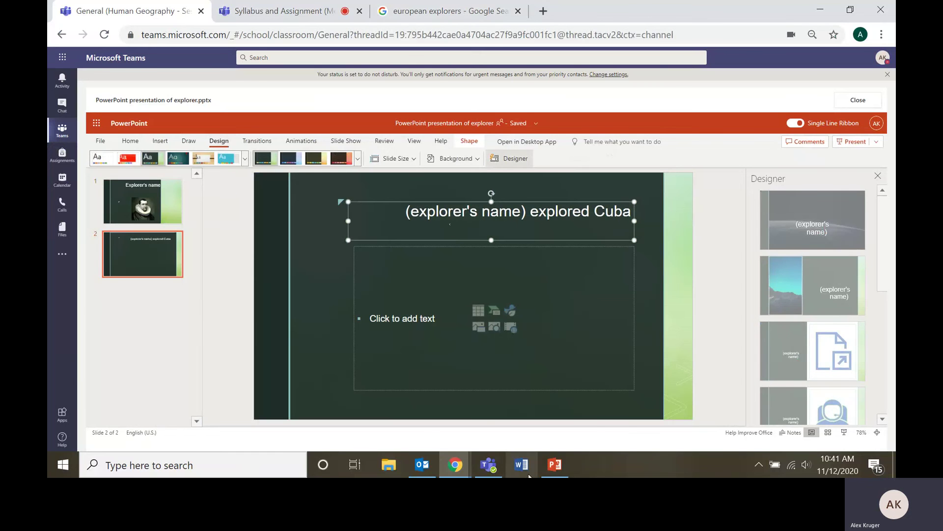
click(554, 466)
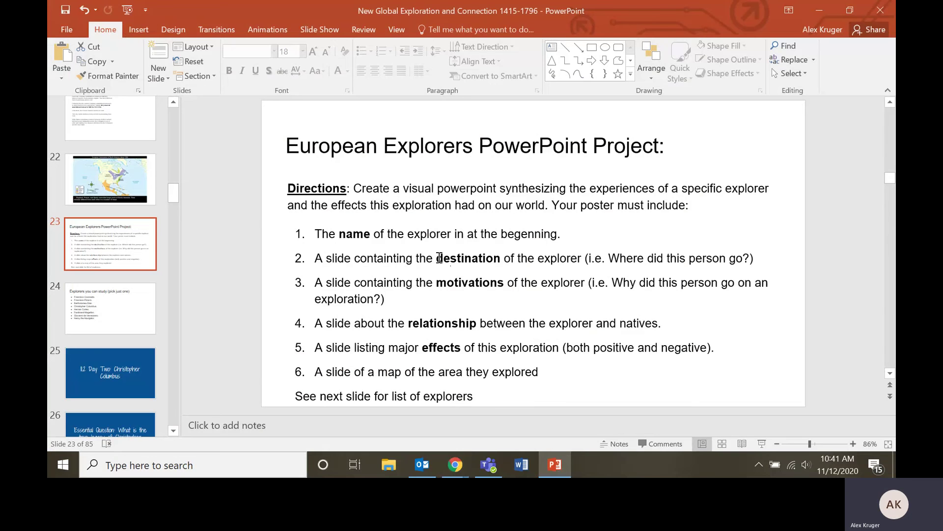
drag(439, 258, 620, 291)
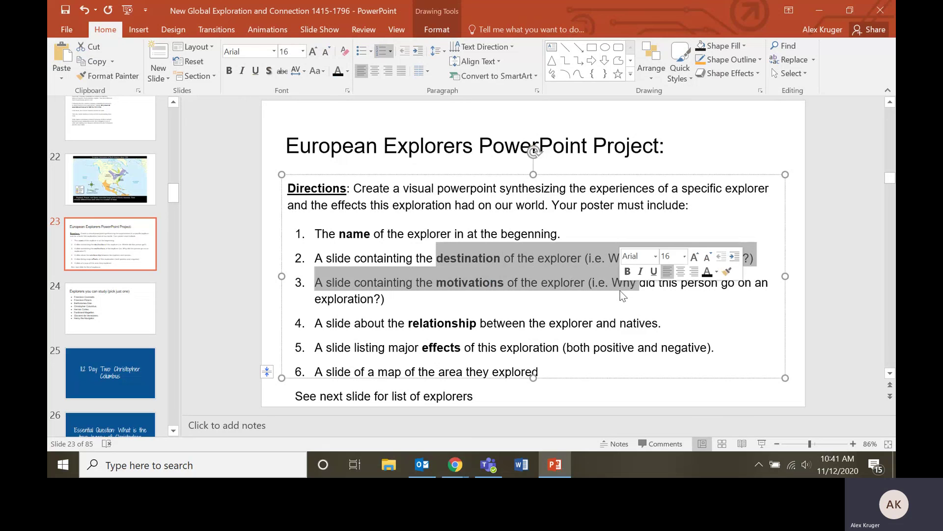
click(521, 233)
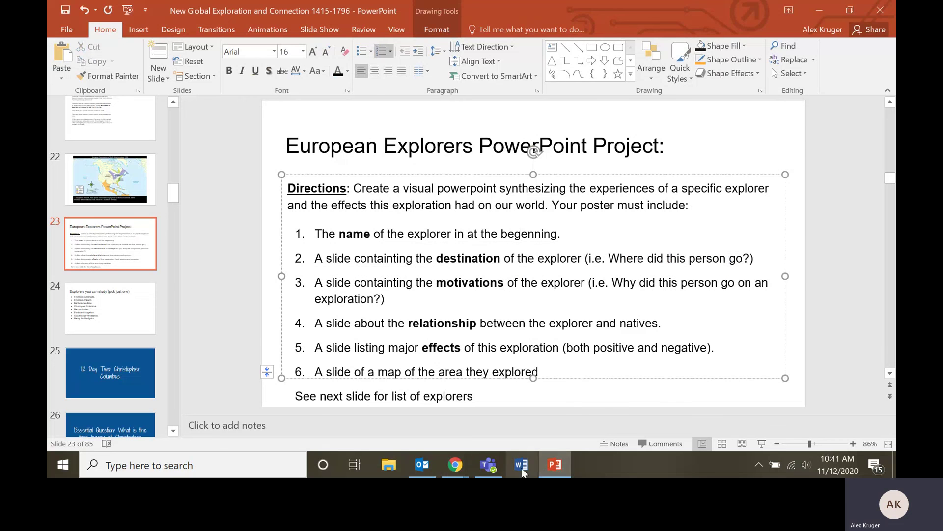
click(455, 465)
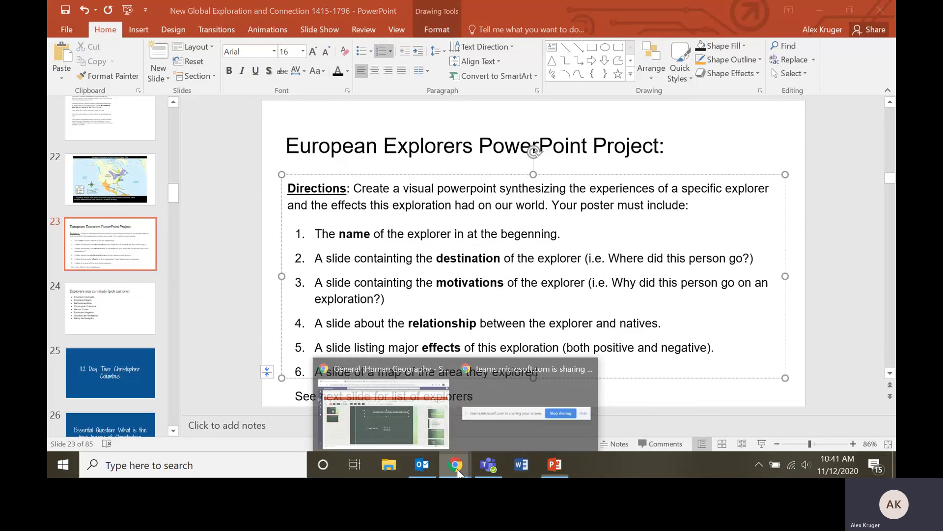
click(415, 362)
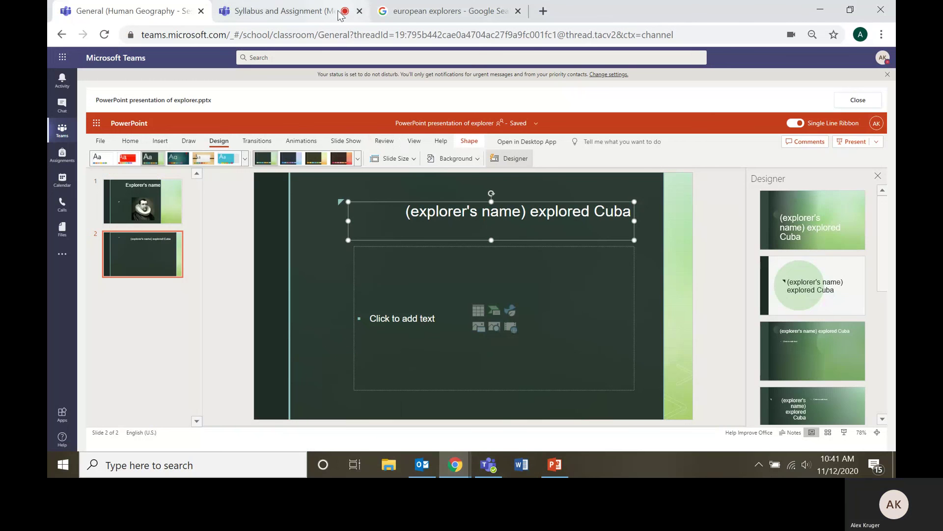
click(554, 474)
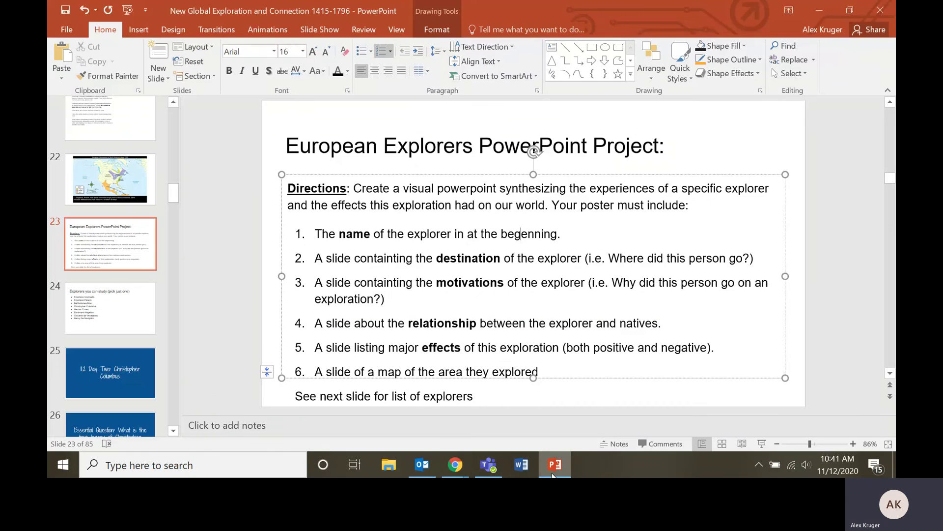
Enter 'He went to to cuba to discover gold and land for (country)' as slide 2's first bullet
click(554, 474)
click(480, 301)
text(He w)
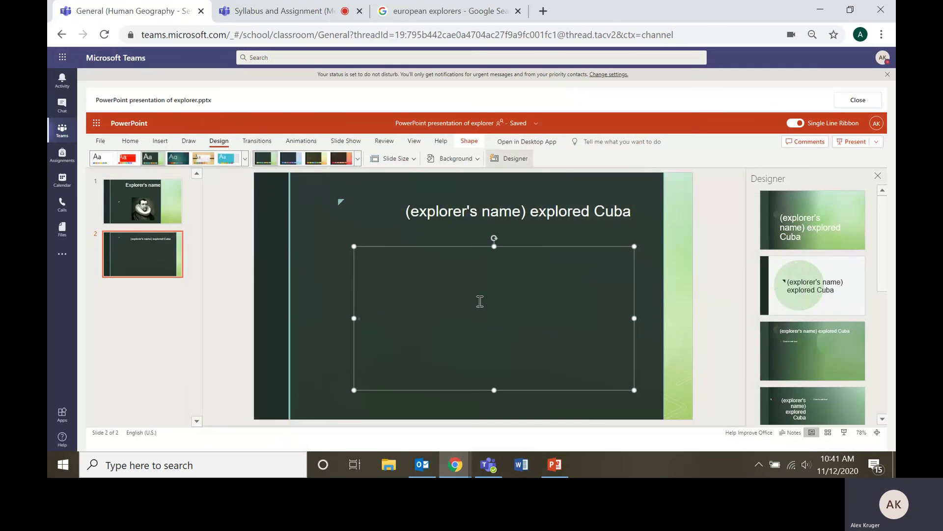
text(ent to tcuba)
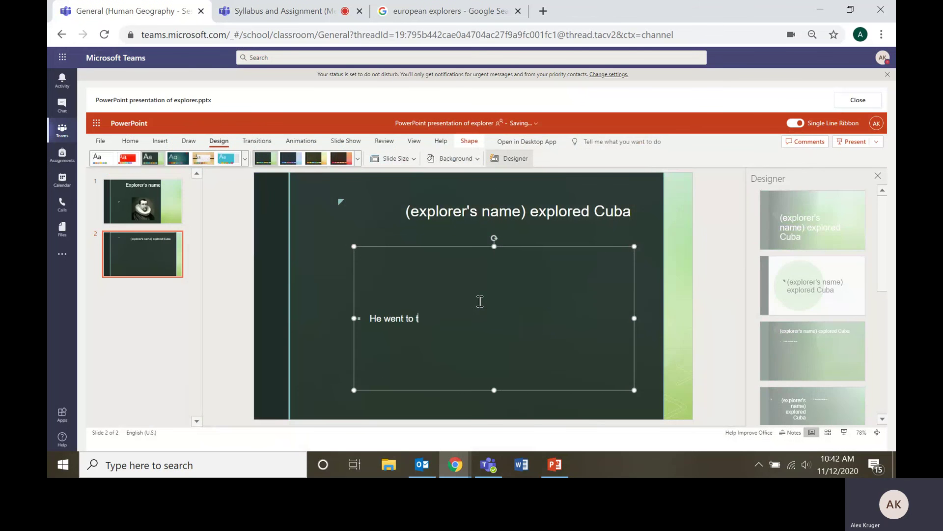
key(BackSpace)
key(BackSpace)
key(BackSpace)
key(BackSpace)
text(o )
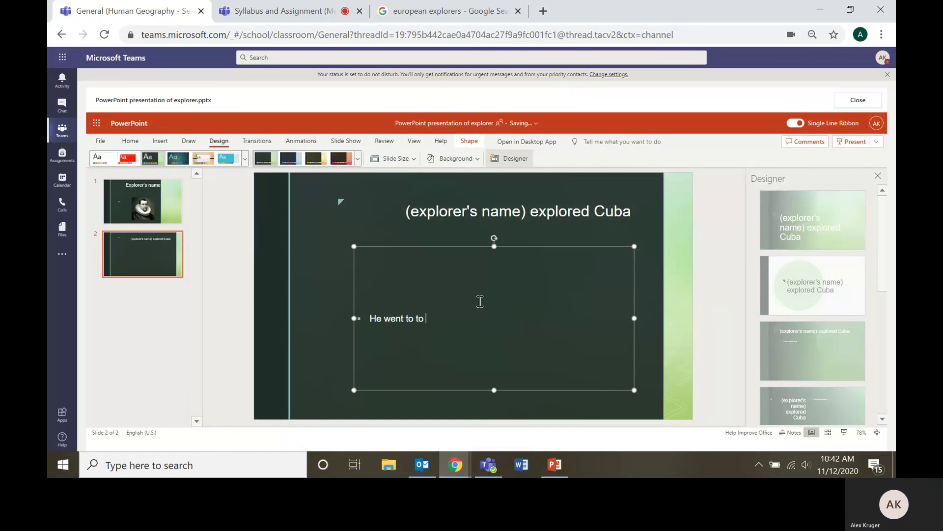
text(cuba to discover god)
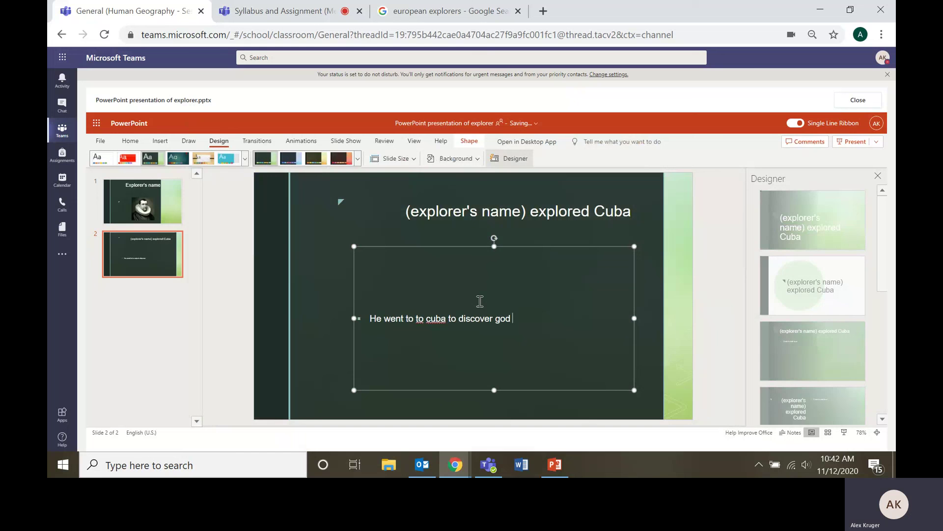
key(BackSpace)
text(ld and)
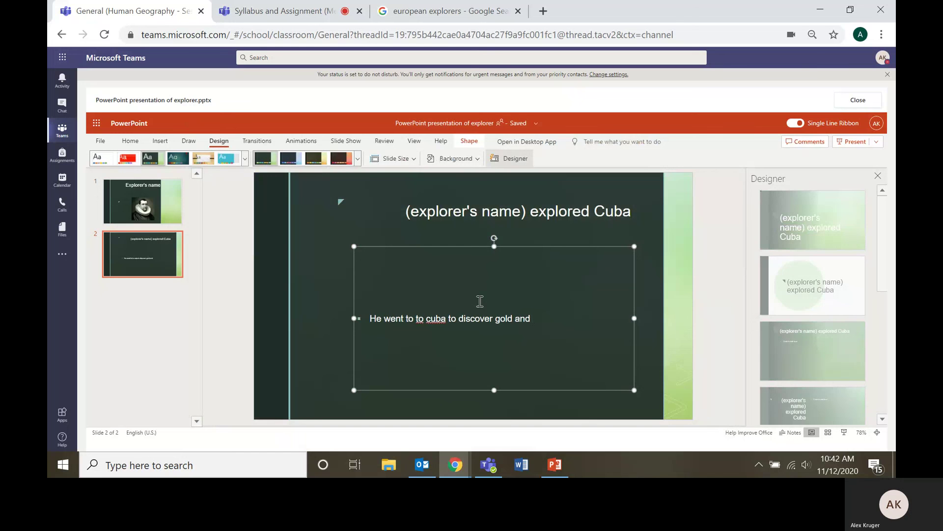
text( land )
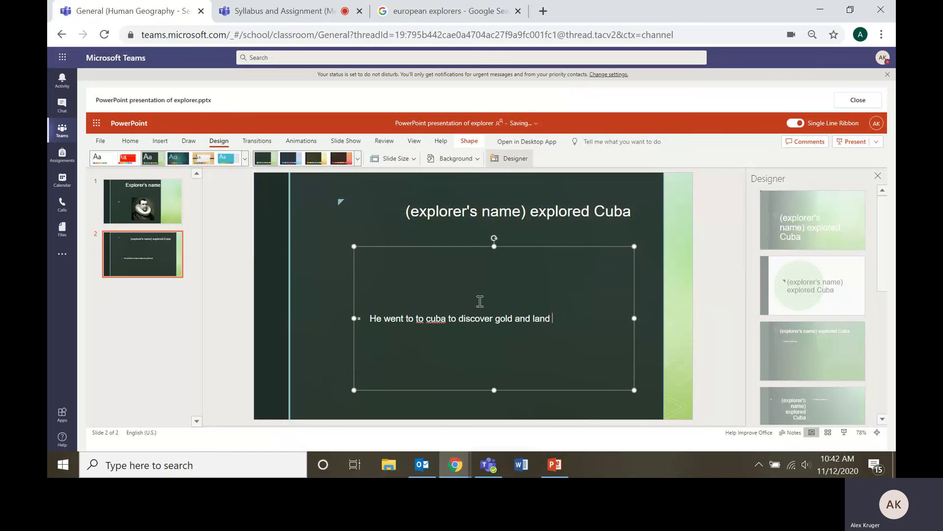
text(for Spain)
key(BackSpace)
key(BackSpace)
key(BackSpace)
key(BackSpace)
key(BackSpace)
text(M)
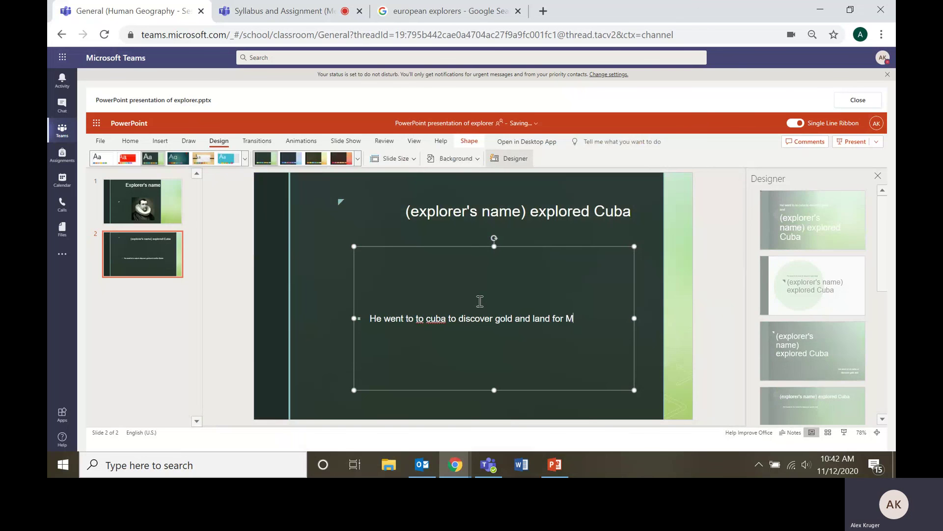
key(BackSpace)
text((country ))
key(Return)
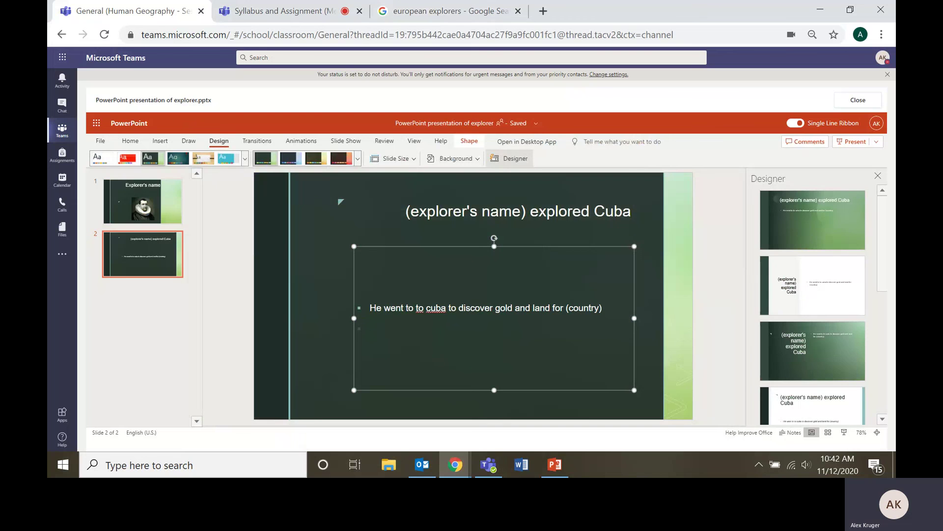
click(566, 463)
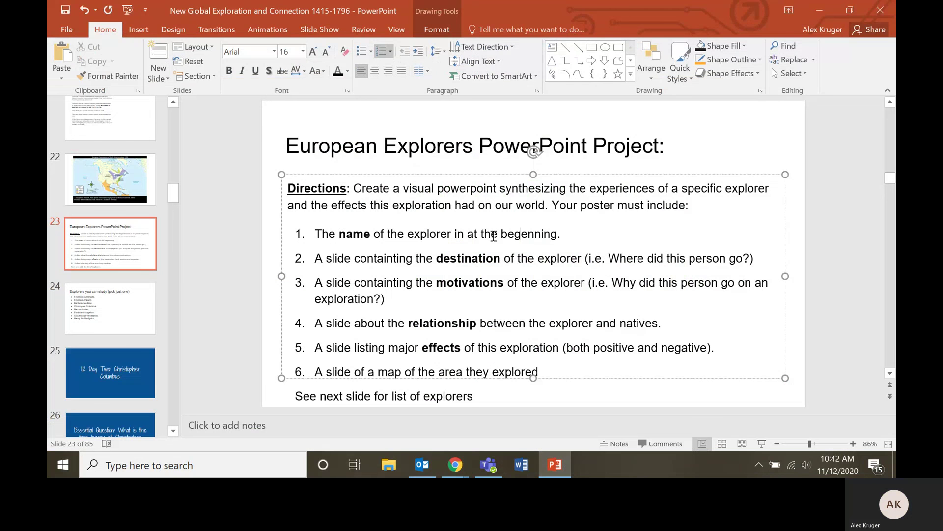
In desktop PowerPoint, go to slide 24, 'Explorers you can study (pick just one)'
double_click(391, 289)
shift+click(525, 295)
click(524, 295)
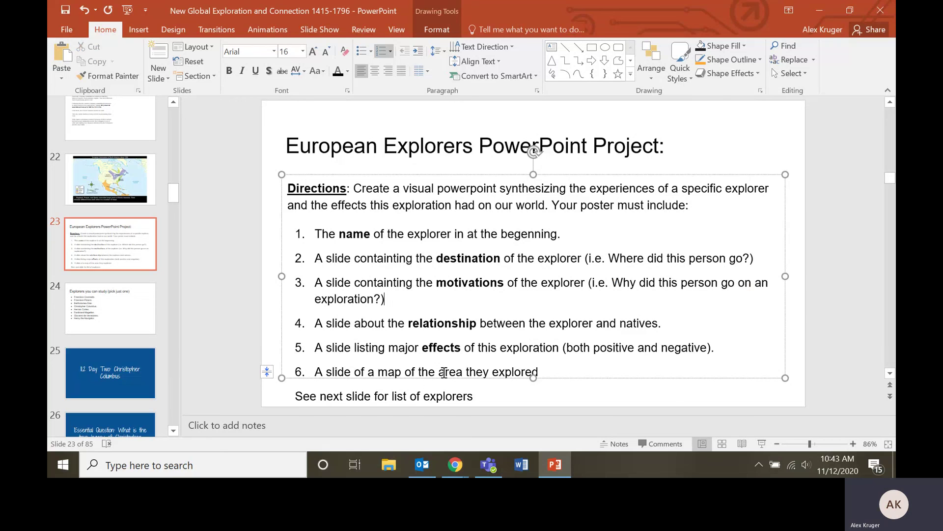
click(90, 293)
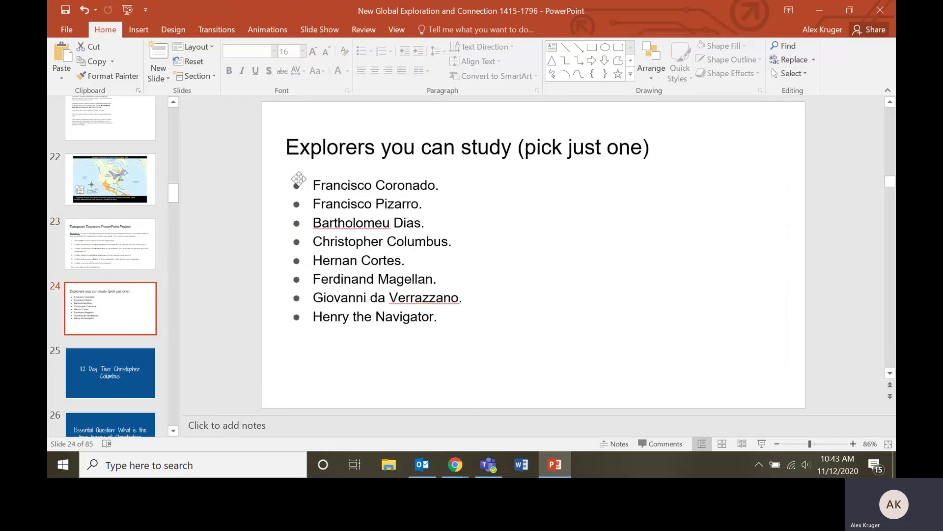
Copy slide 24's eight explorer names and go back to slide 23's directions
mouse_move(313, 185)
mouse_down()
mouse_move(374, 224)
mouse_move(389, 279)
mouse_move(455, 339)
mouse_up()
right_click(345, 237)
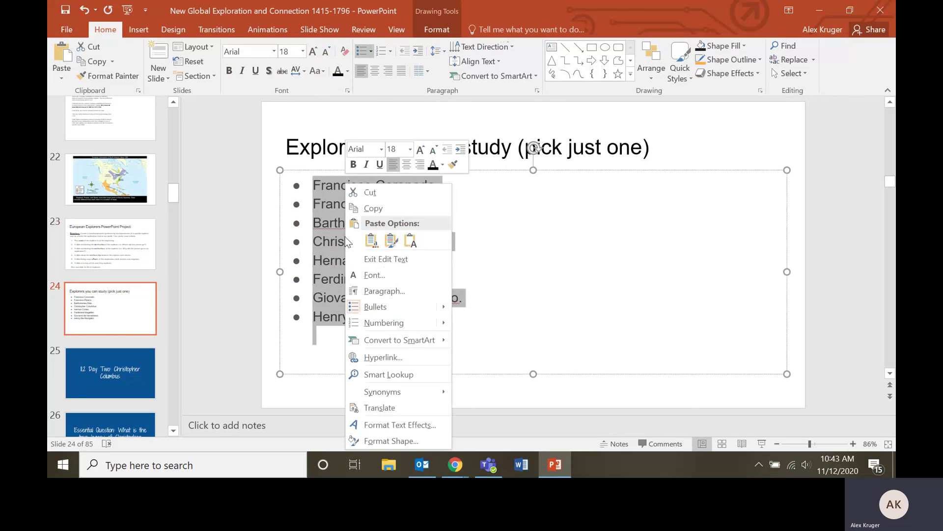
click(382, 205)
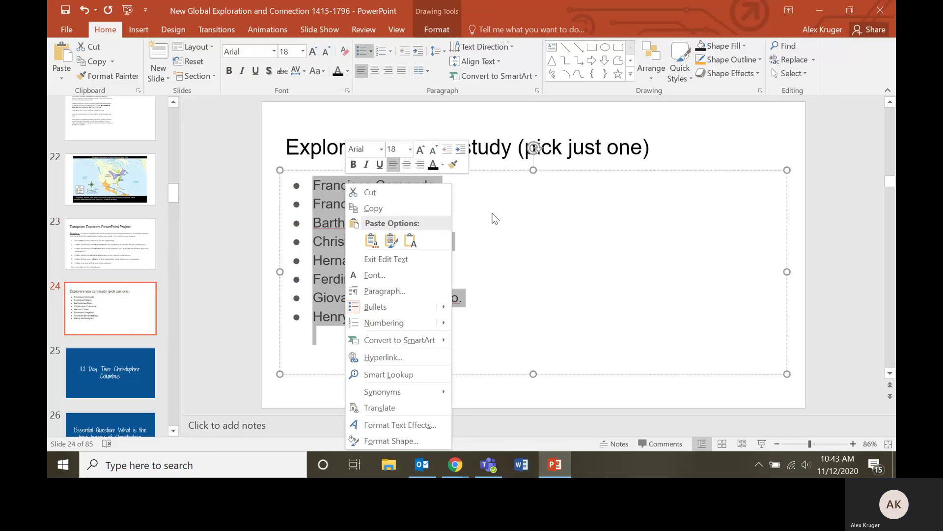
click(113, 294)
click(108, 228)
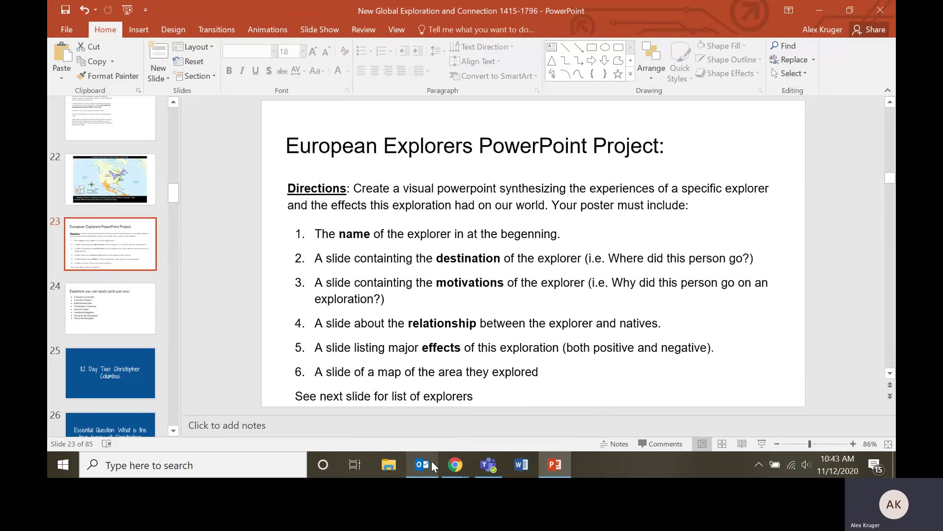
In the Chrome presentation, remove slides 2 and 1 so the explorer template is empty, then close it
click(452, 469)
click(397, 370)
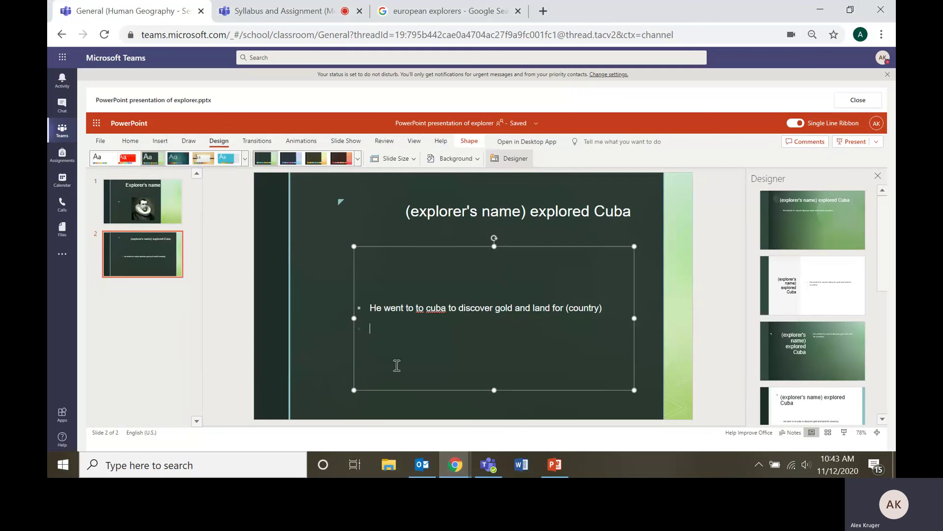
click(154, 252)
click(142, 186)
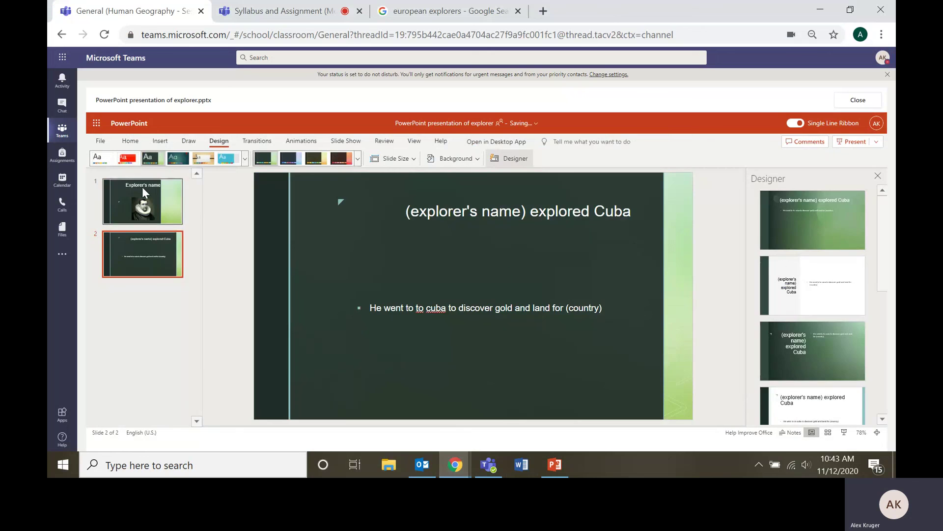
click(151, 256)
key(Delete)
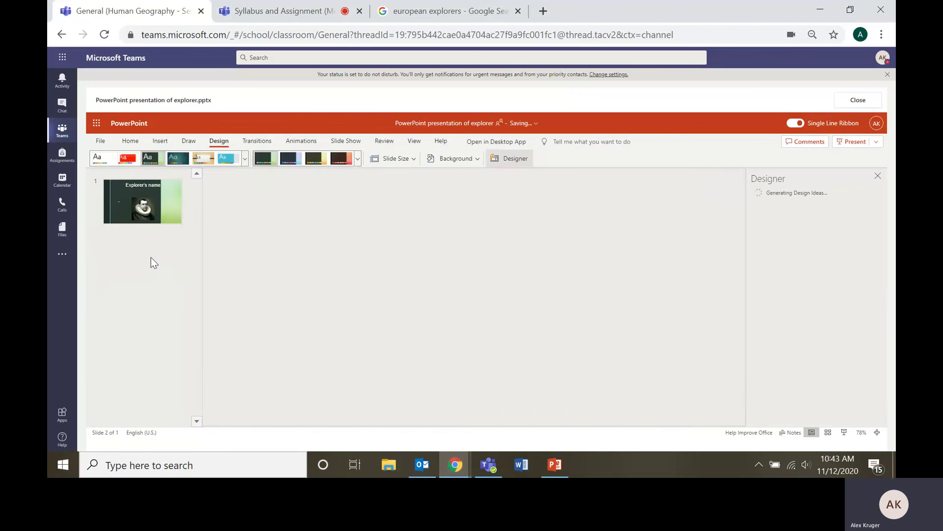
key(Delete)
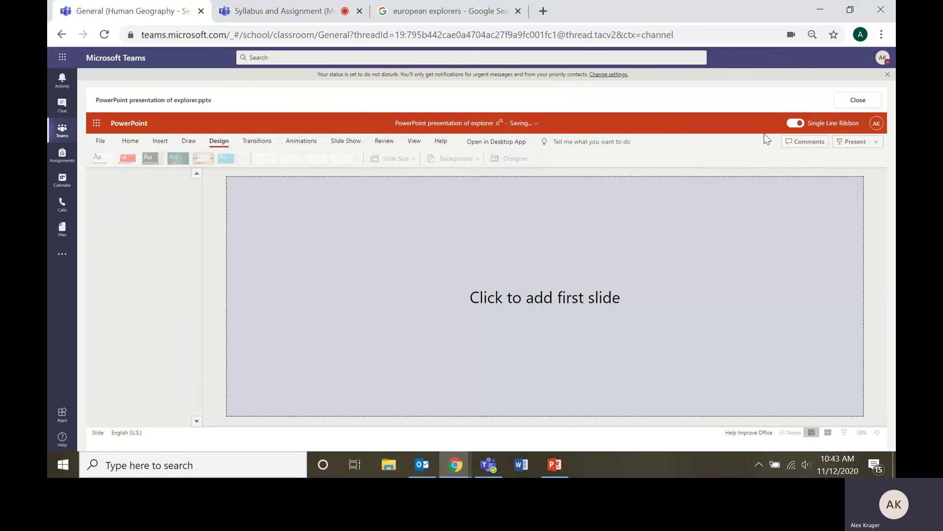
click(853, 100)
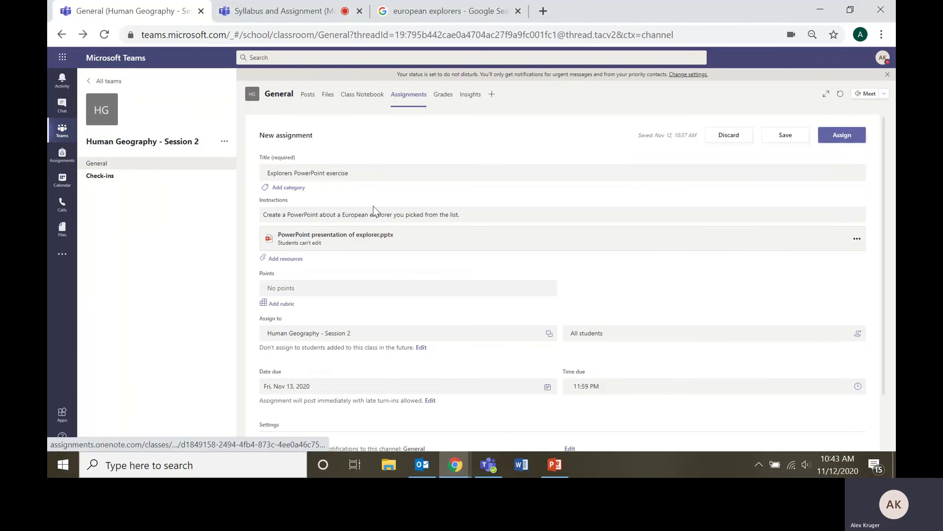
Set the attached explorer file to 'Students edit their own copy' and return to the Syllabus and Assignment meeting tab
click(857, 238)
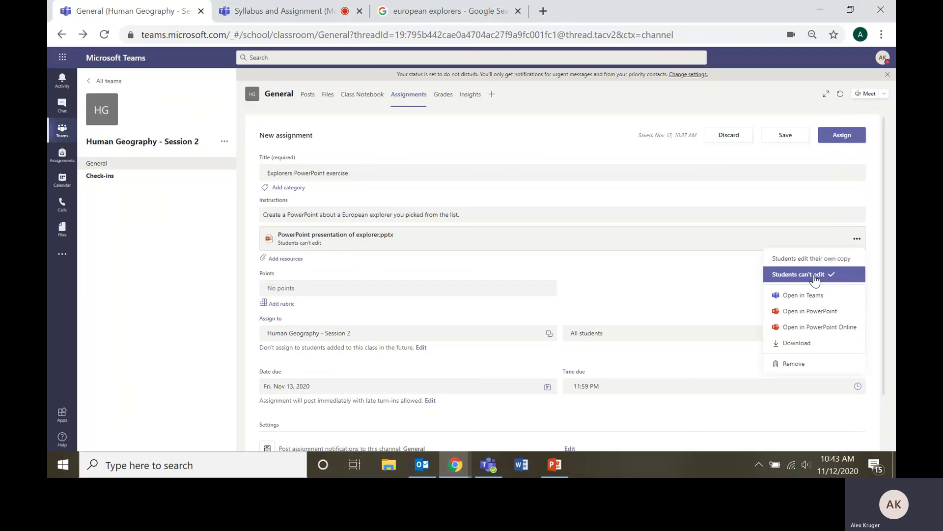
click(809, 259)
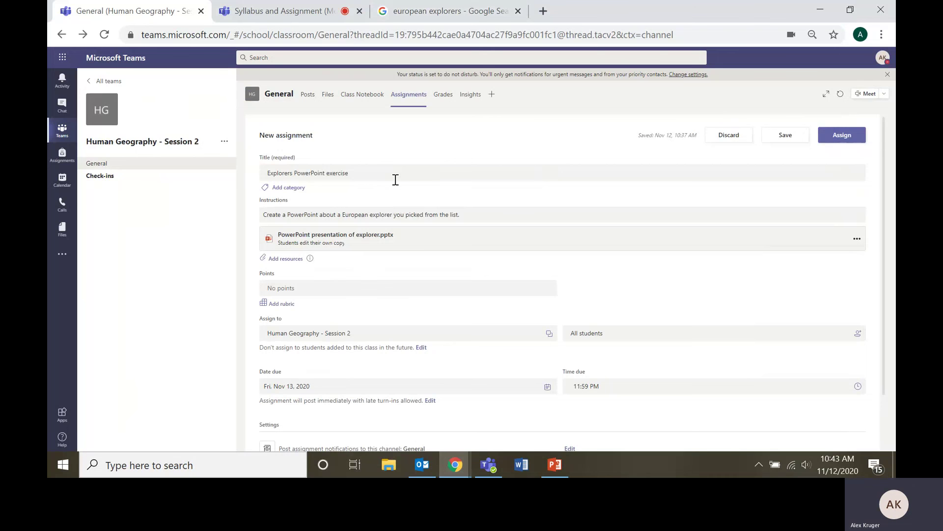
click(283, 10)
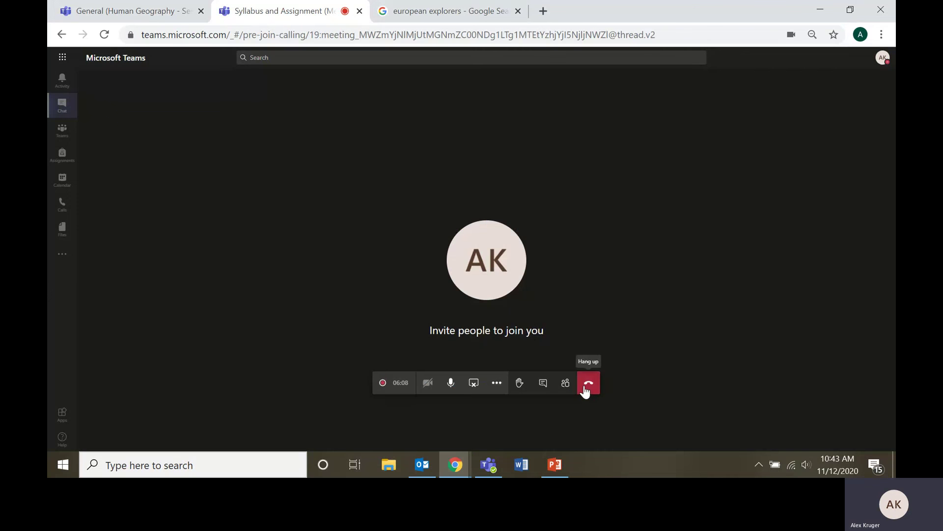